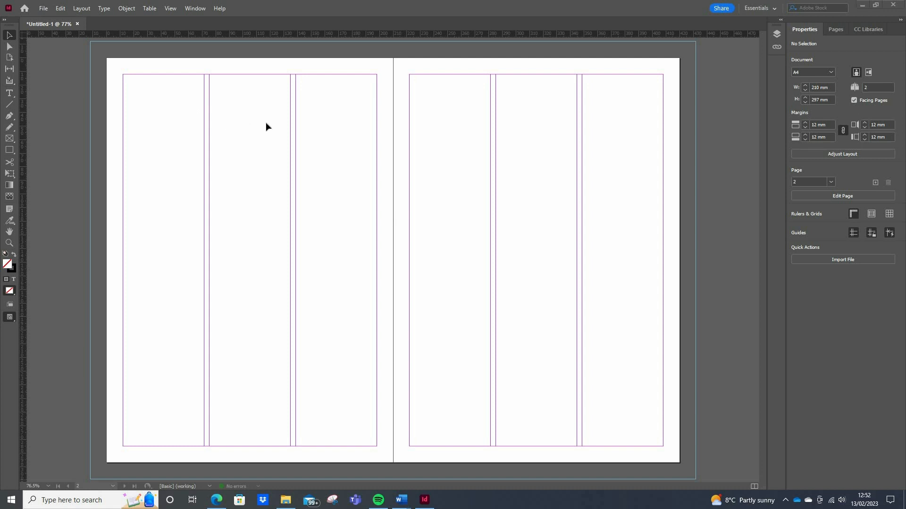
Create a text frame about 61 × 8.5 mm atop the right page's first column, reading "Click here to see a more in-depth video!".
left_click(9, 93)
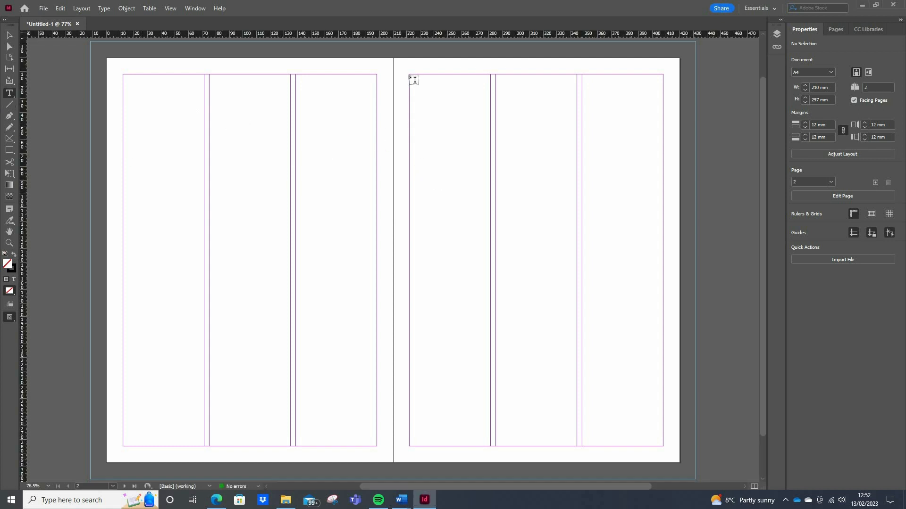
mouse_move(410, 75)
left_mouse_down()
mouse_move(495, 101)
mouse_move(585, 106)
mouse_move(581, 97)
mouse_move(494, 84)
left_mouse_up()
type("Click here to see")
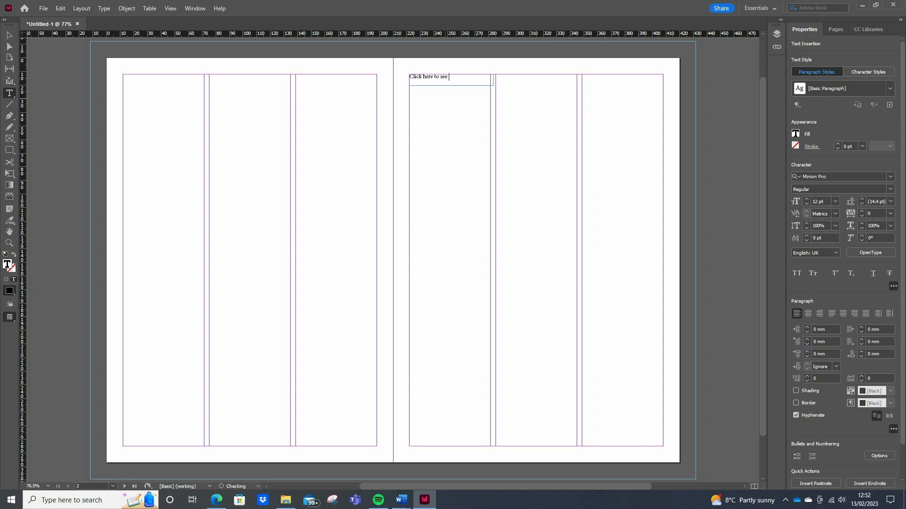
type(" a more in-depth video!")
left_click(11, 38)
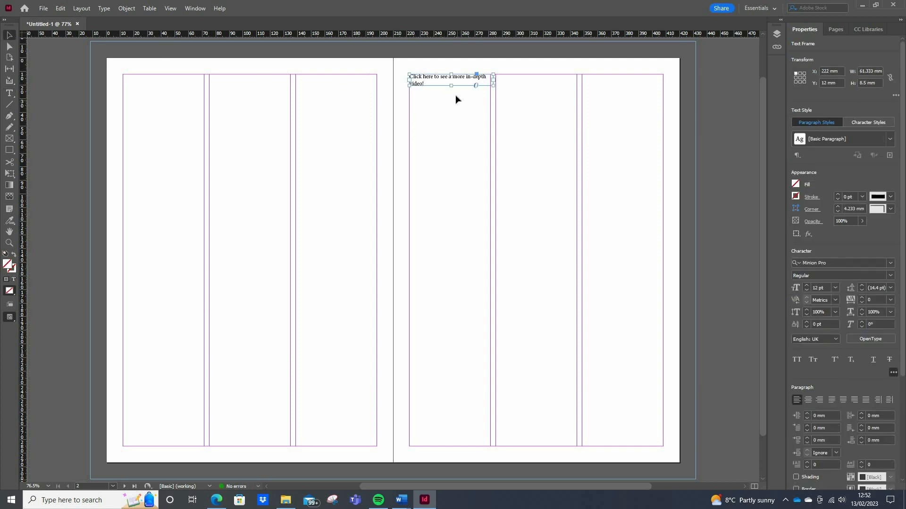
Resize the text frame to fit the first column's width, about 59 mm wide and 9 mm high.
scroll(454, 95, "up", 3)
scroll(457, 109, "up", 1)
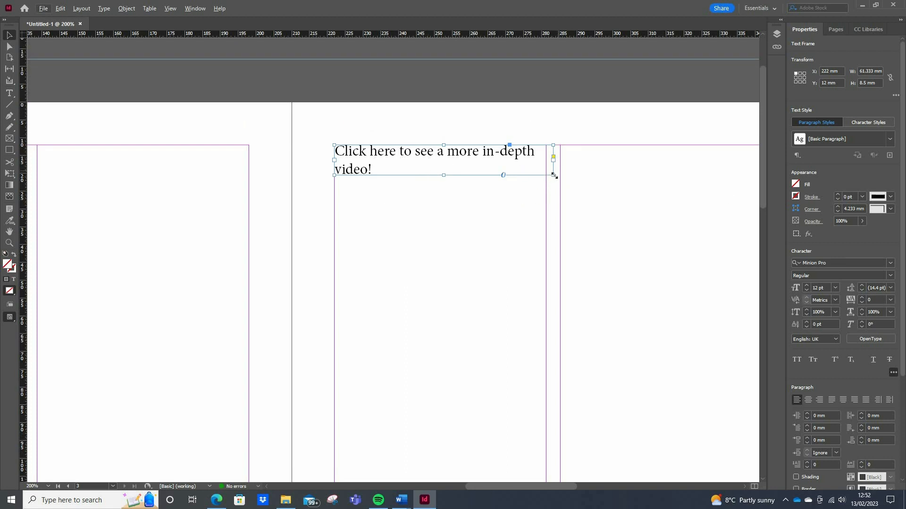
left_click_drag(553, 175, 549, 178)
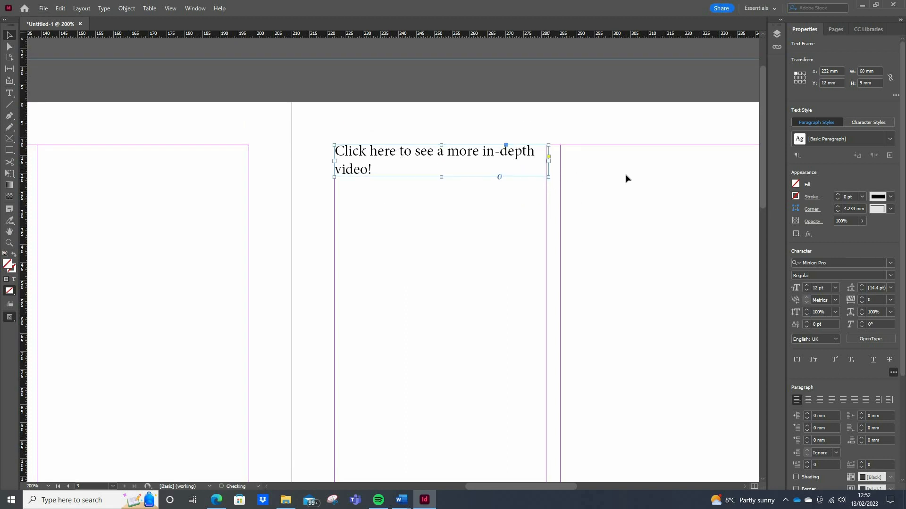
left_click(429, 180)
right_click(418, 178)
left_click(419, 177)
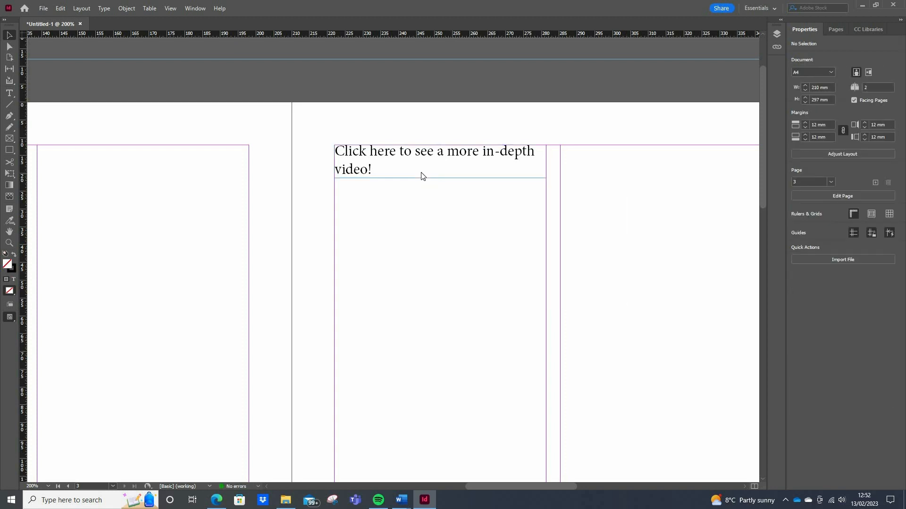
Start a new hyperlink on the "Click here to see a more in-depth video!" text frame.
left_click(421, 176)
right_click(420, 175)
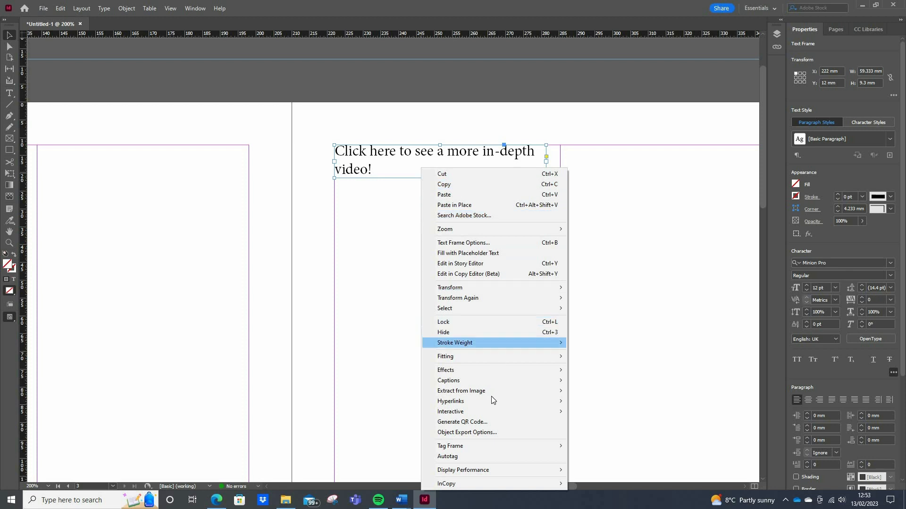
mouse_move(491, 400)
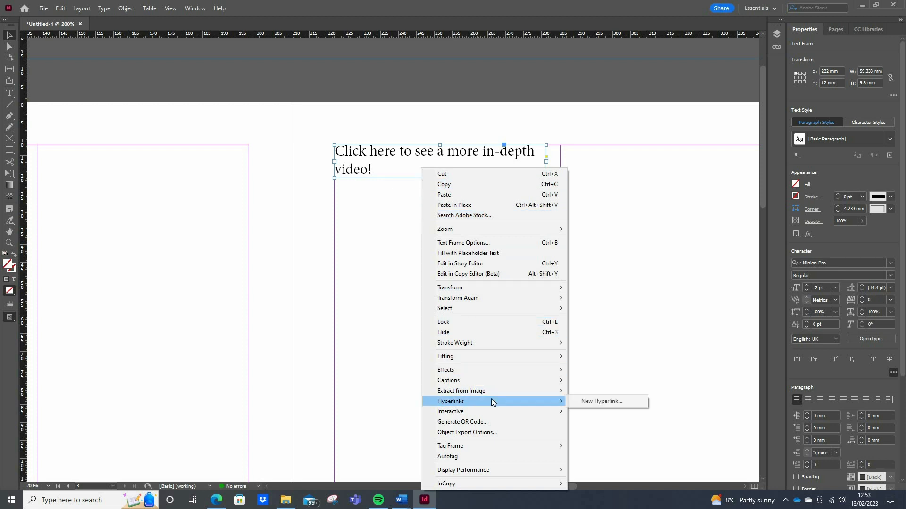
left_click(607, 401)
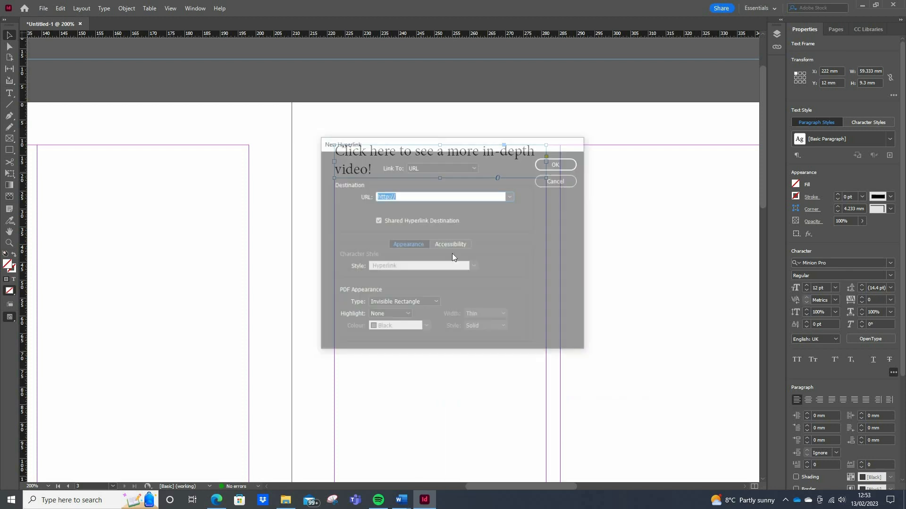
Switch to Microsoft Edge and copy the URL of the "Never gonna give you up entire video (No ads)" YouTube page.
left_click(217, 500)
left_click(745, 8)
left_click(188, 25)
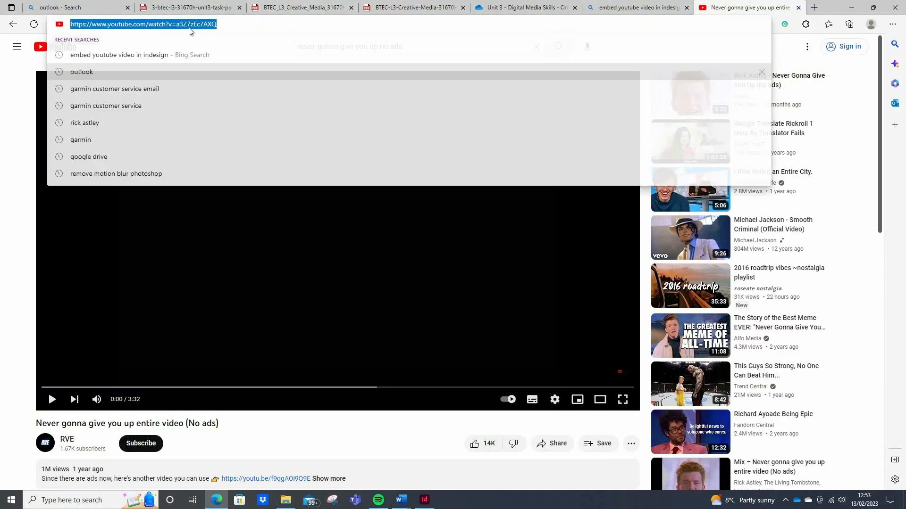
right_click(189, 27)
left_click(217, 119)
key("ctrl+2")
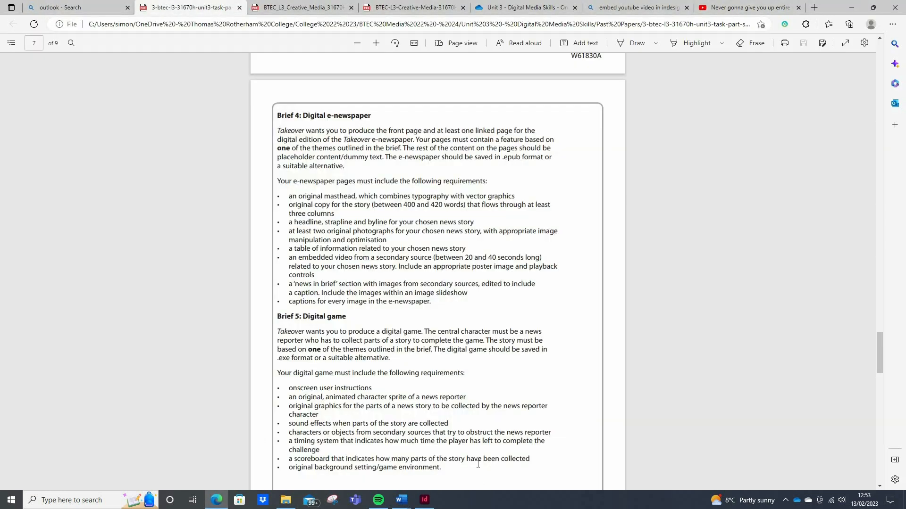
left_click(424, 500)
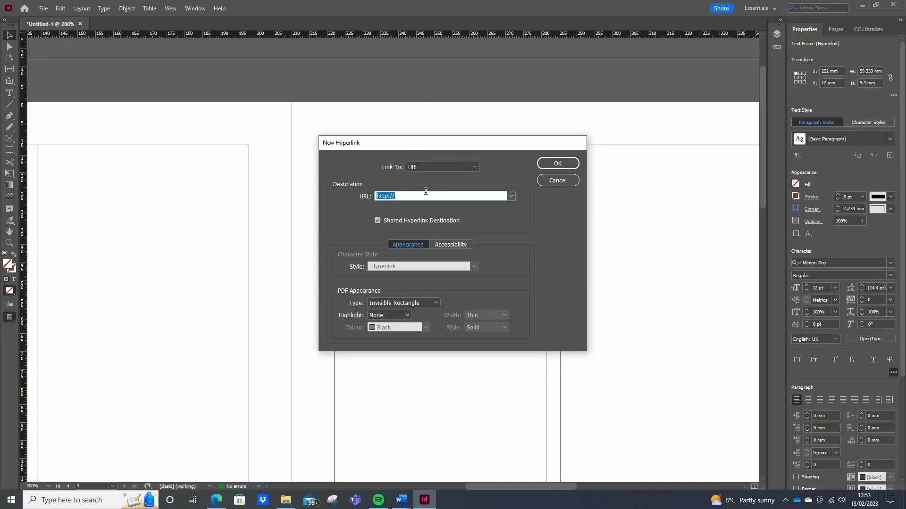
left_click_drag(416, 144, 593, 170)
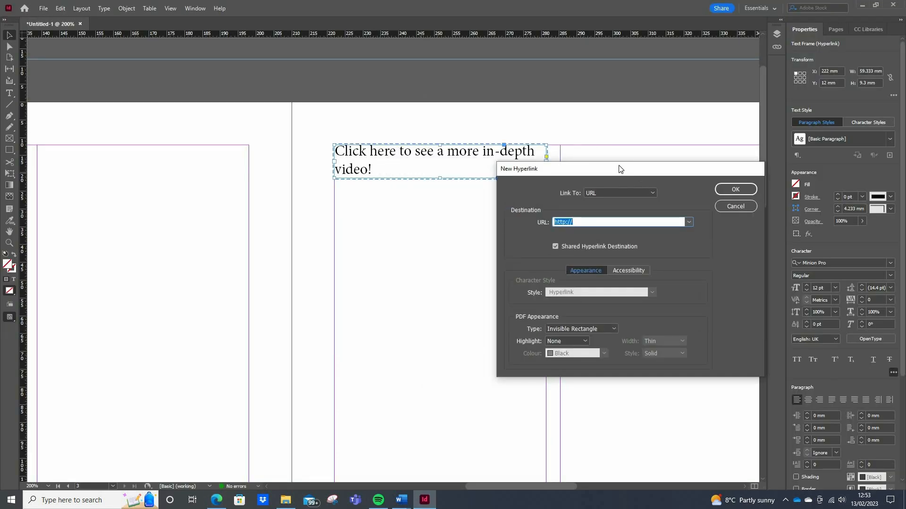
key("ctrl+v")
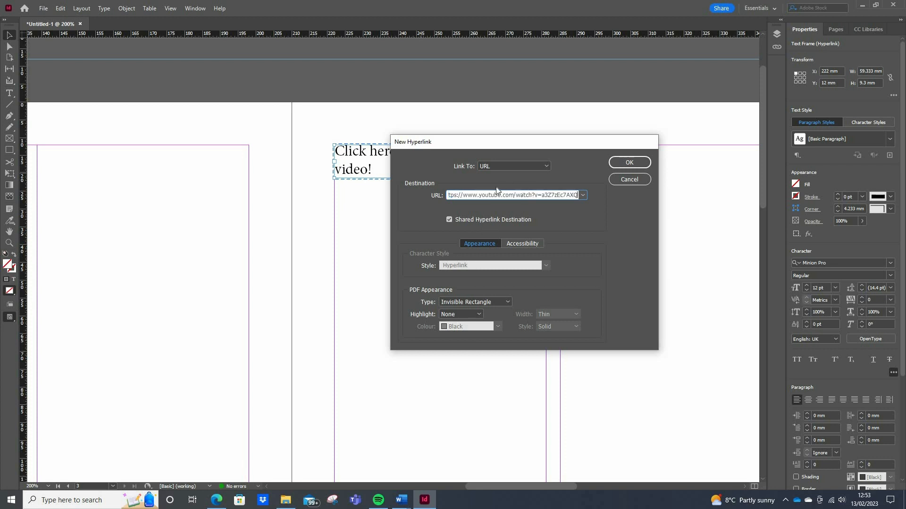
left_click(634, 163)
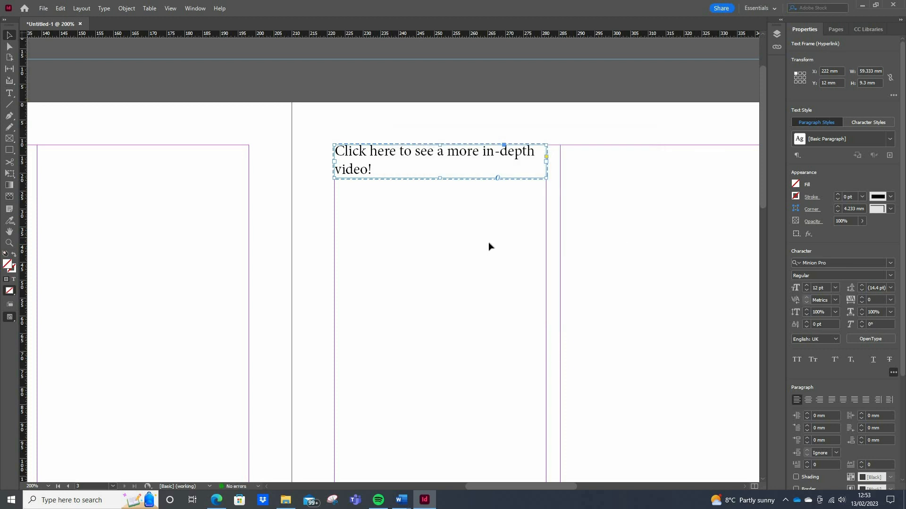
left_click(563, 210)
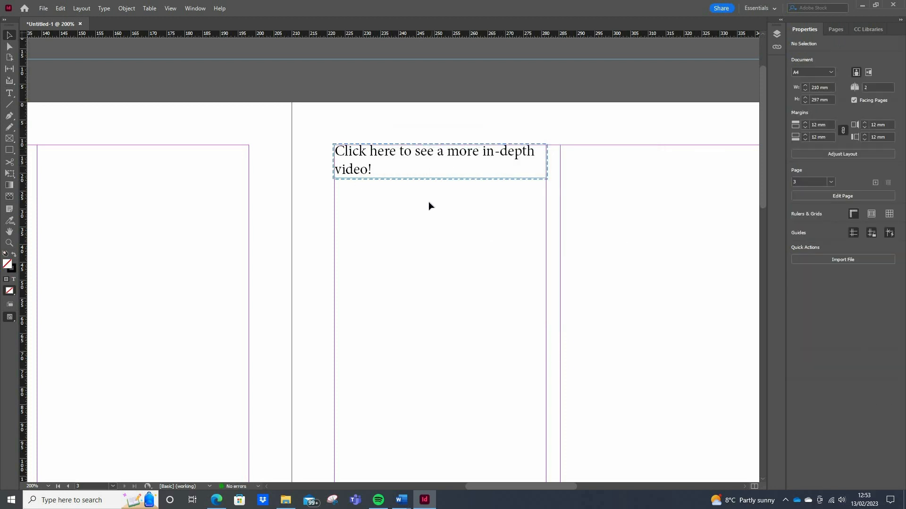
Test the text frame's hyperlink by going to its destination, pause the video and return to InDesign.
left_click(423, 152)
right_click(424, 151)
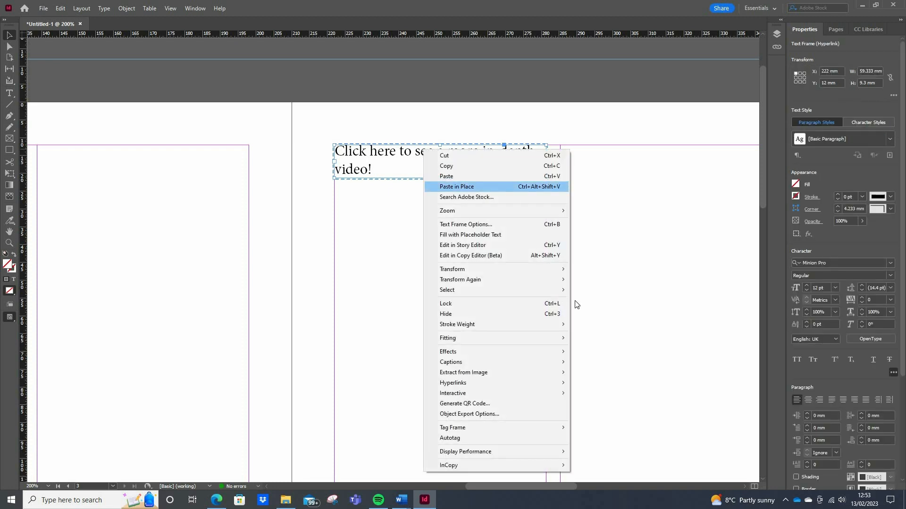
mouse_move(559, 381)
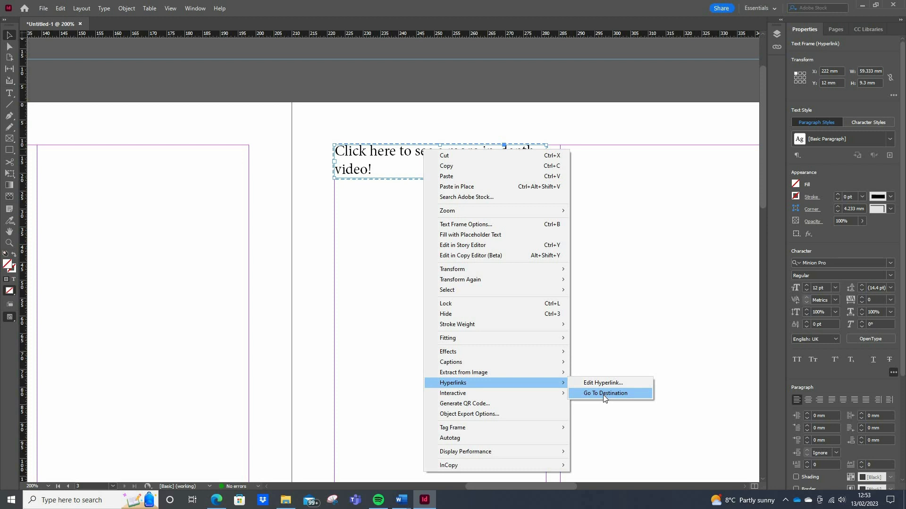
left_click(602, 395)
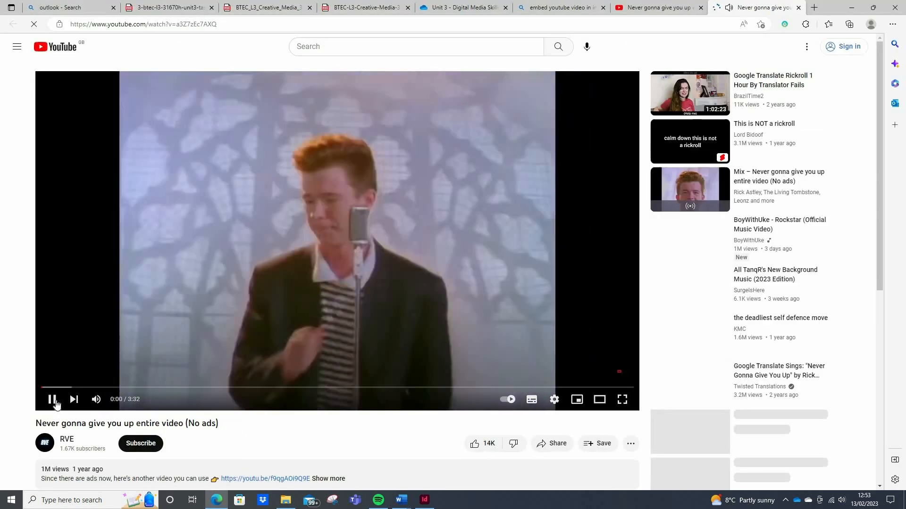
left_click(503, 106)
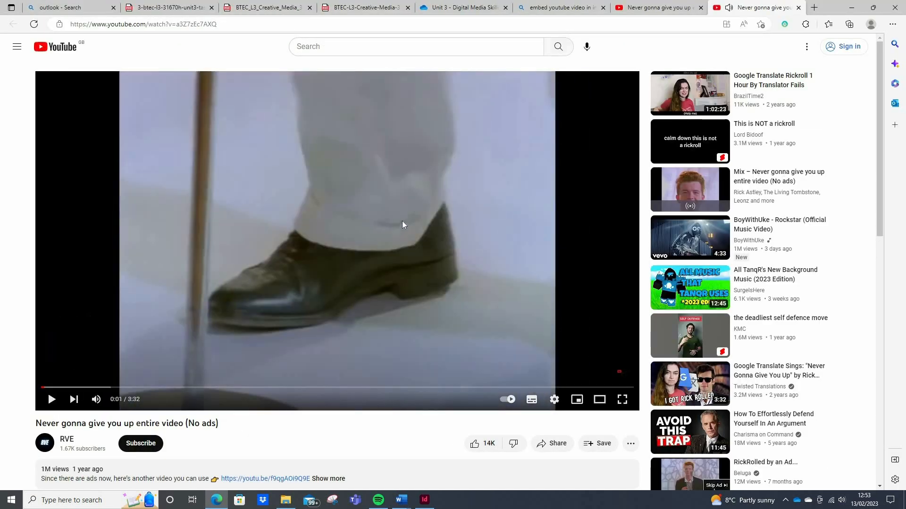
left_click(425, 503)
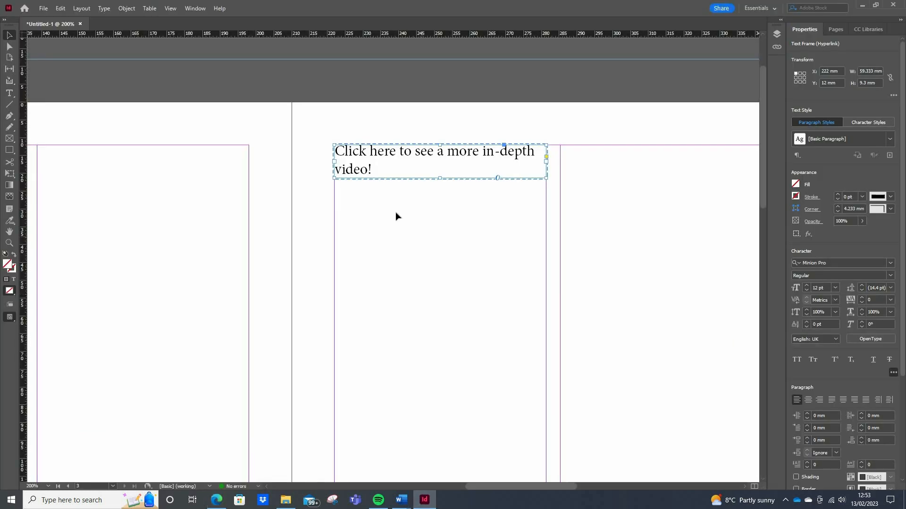
Draw a rectangle frame about 59 × 30 mm below the text frame, spanning the column's width.
left_click(137, 169)
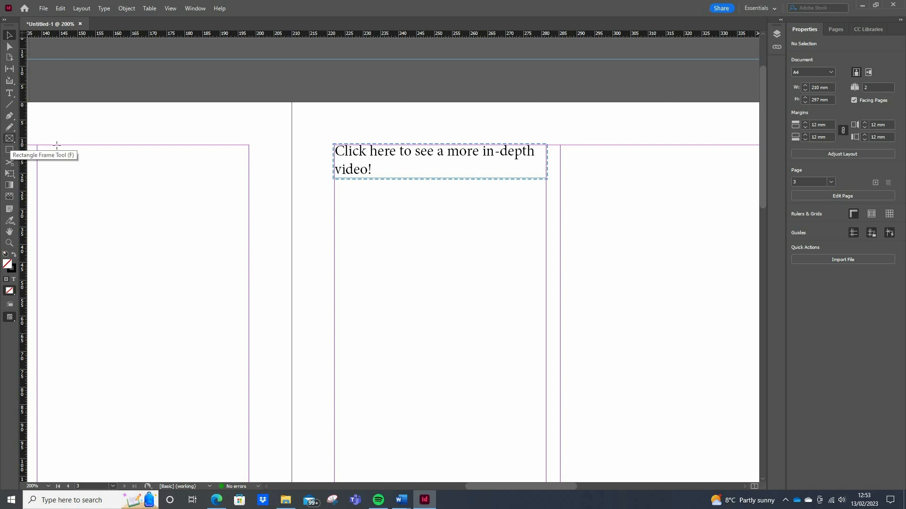
left_click(9, 138)
left_click_drag(334, 199, 546, 307)
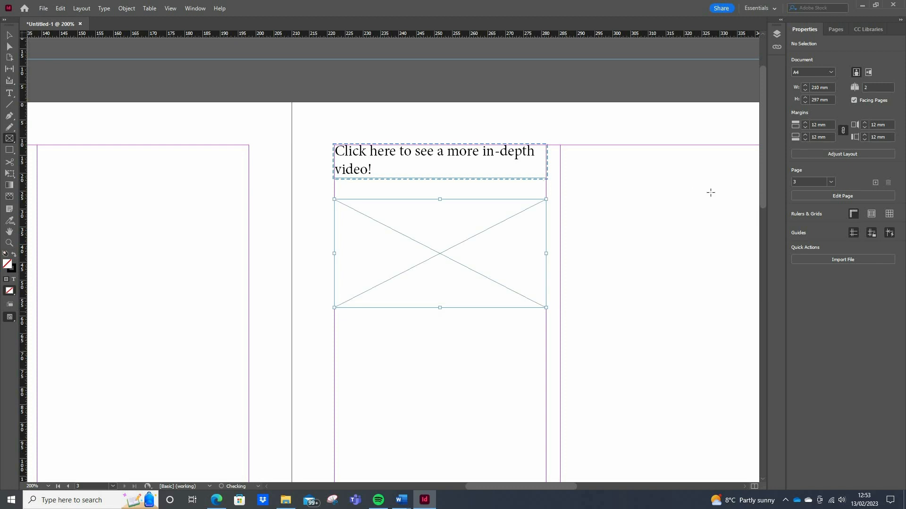
Place the Rick Astley image from the Desktop in the rectangle frame and fit the content proportionally.
left_click(45, 9)
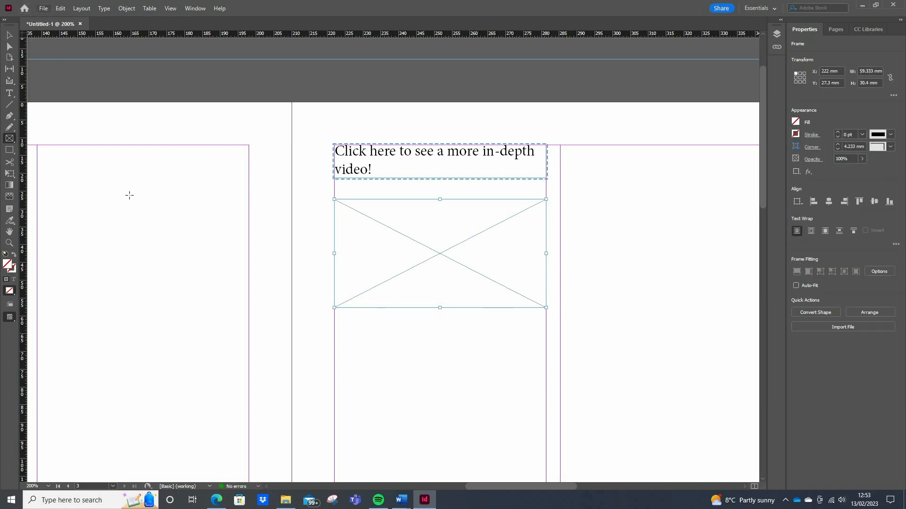
left_click(87, 140)
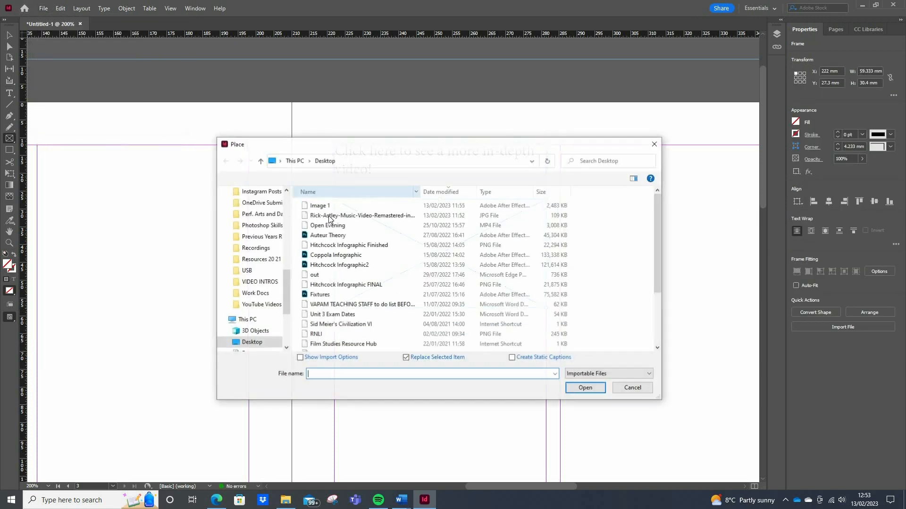
left_click(324, 206)
left_click(590, 388)
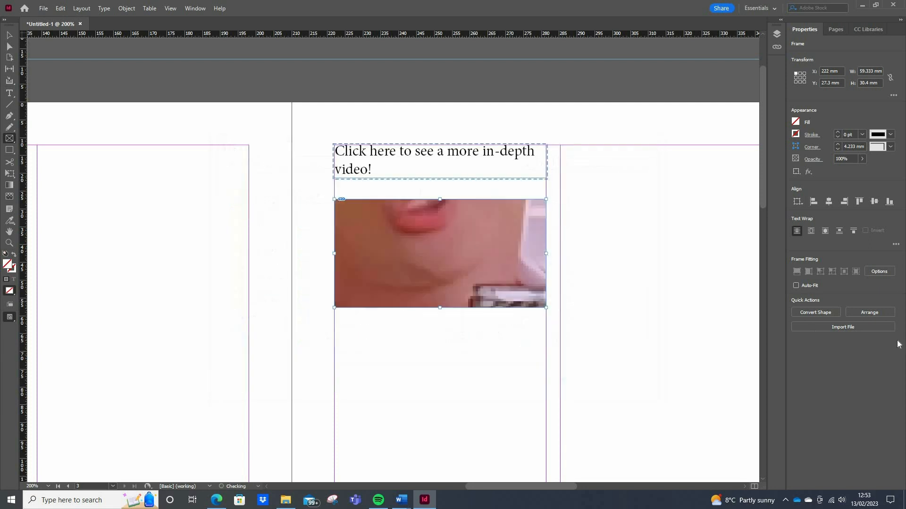
left_click(809, 273)
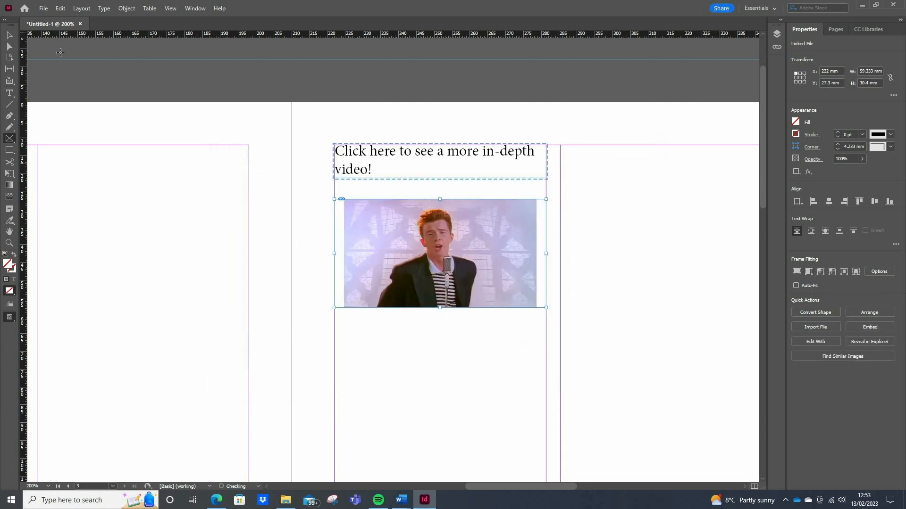
key("v")
right_click(458, 223)
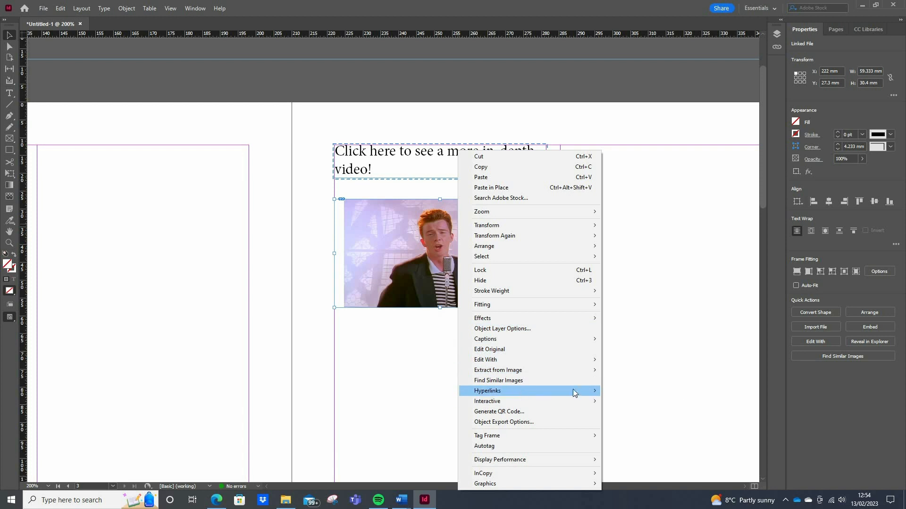
mouse_move(574, 390)
left_click(642, 391)
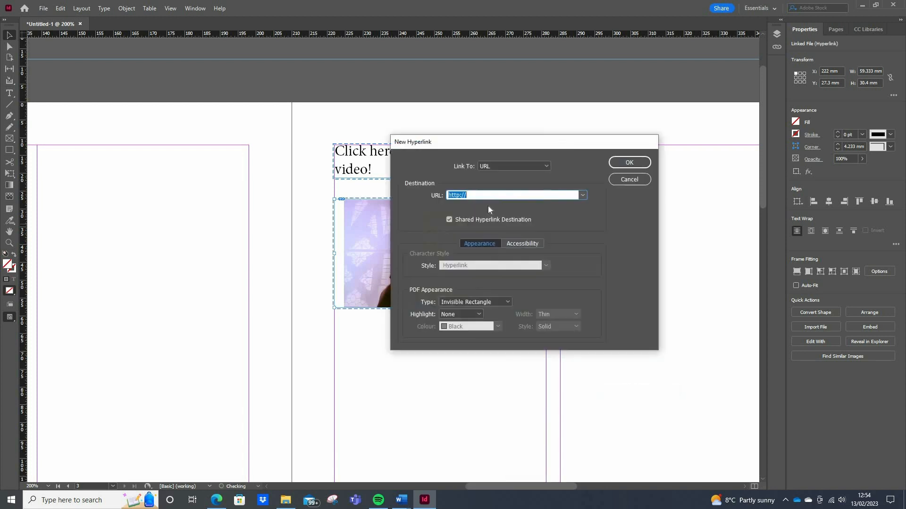
key("ctrl+v")
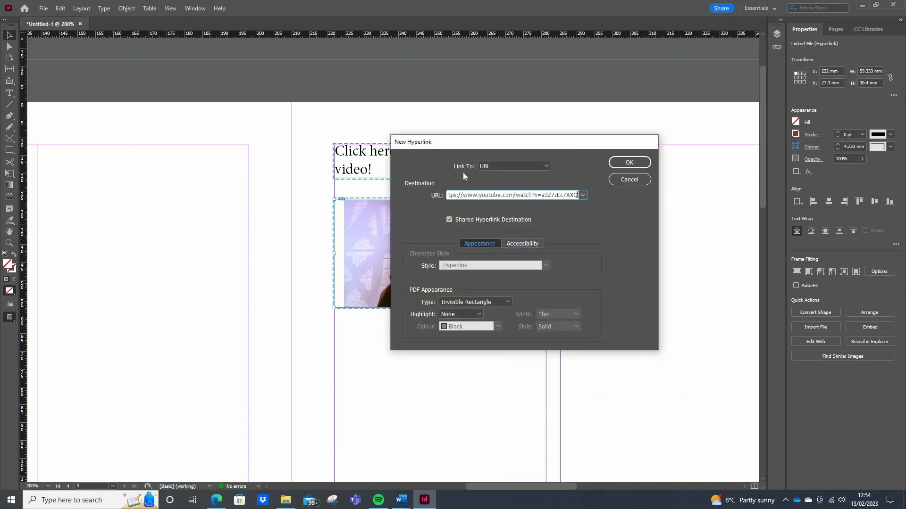
left_click(622, 163)
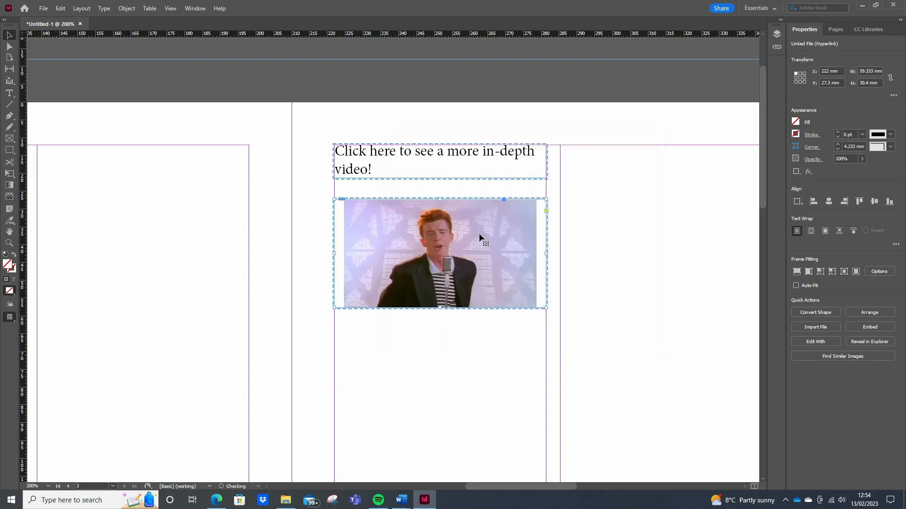
Test the image's hyperlink by going to its destination, pause the video and return to InDesign.
right_click(479, 234)
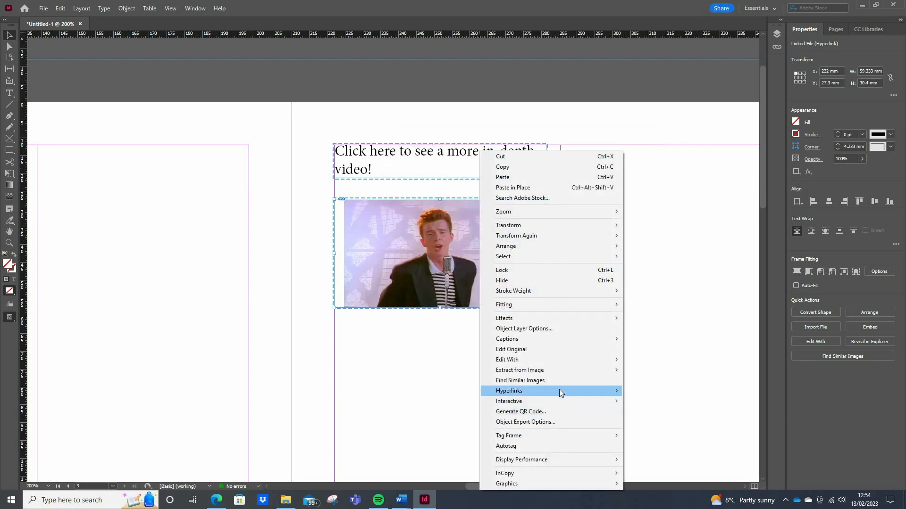
mouse_move(559, 391)
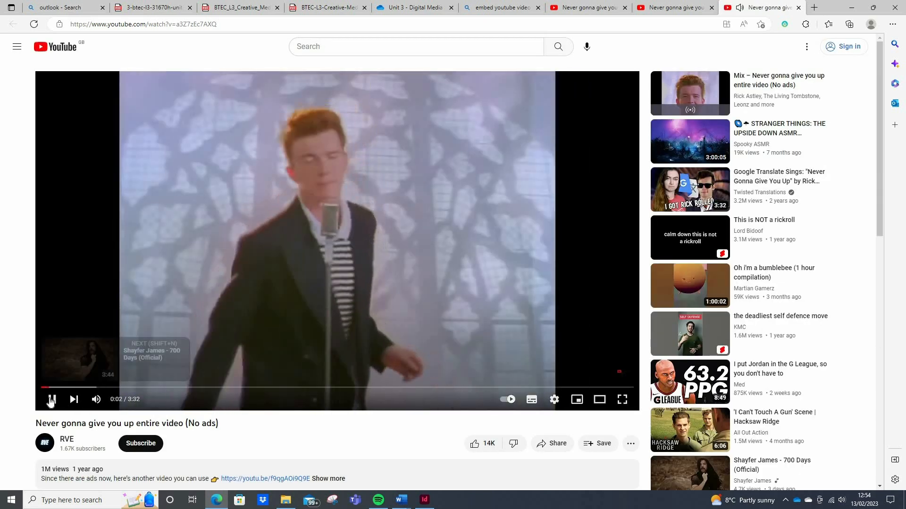
left_click(51, 399)
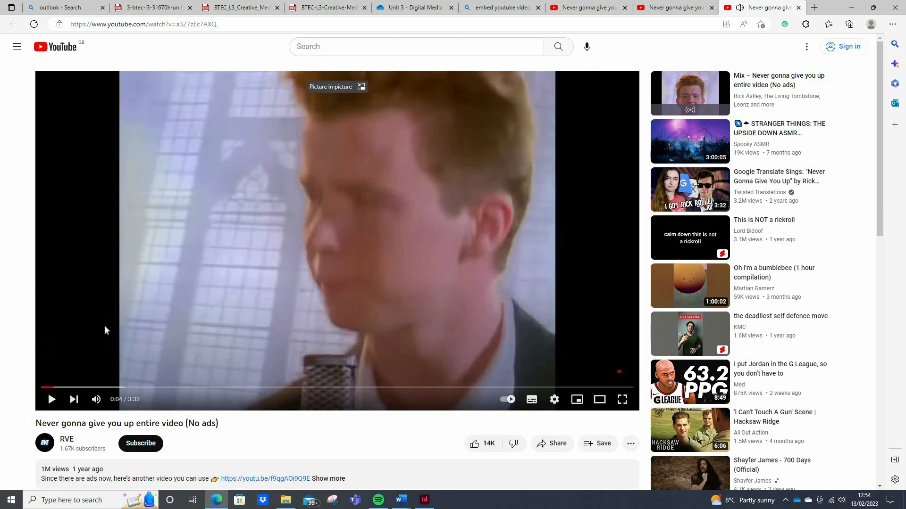
left_click(424, 500)
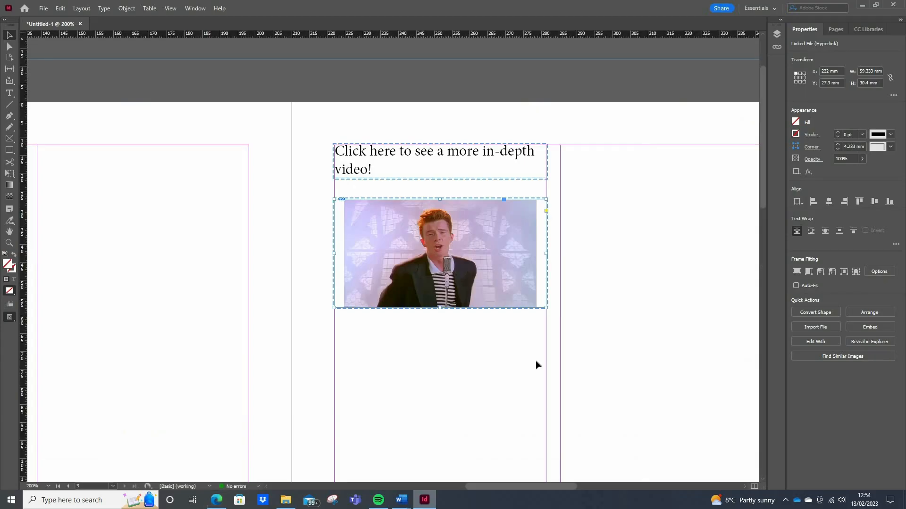
left_click(495, 345)
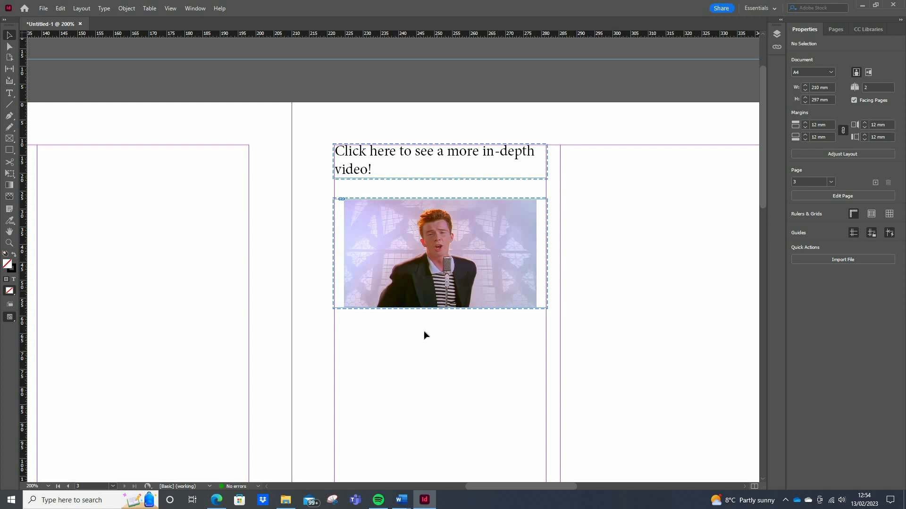
scroll(427, 327, "down", 1)
scroll(485, 321, "down", 2)
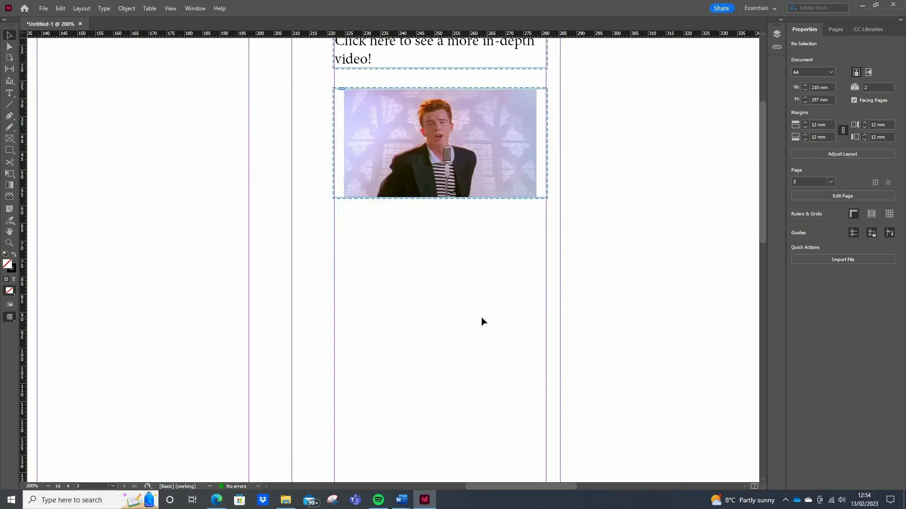
scroll(349, 329, "down", 2)
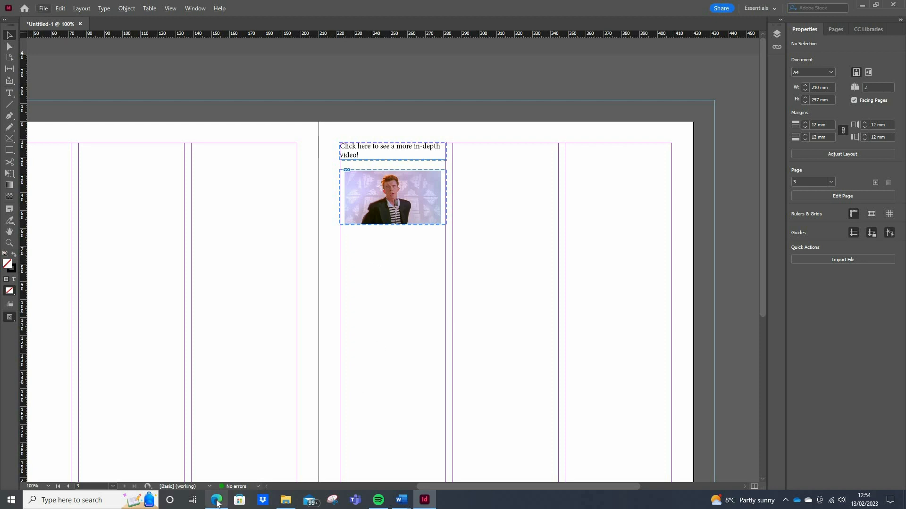
Switch to the YouTube video in Edge and copy its 560 × 315 iframe embed code from the sharing options.
mouse_move(216, 500)
left_click(215, 455)
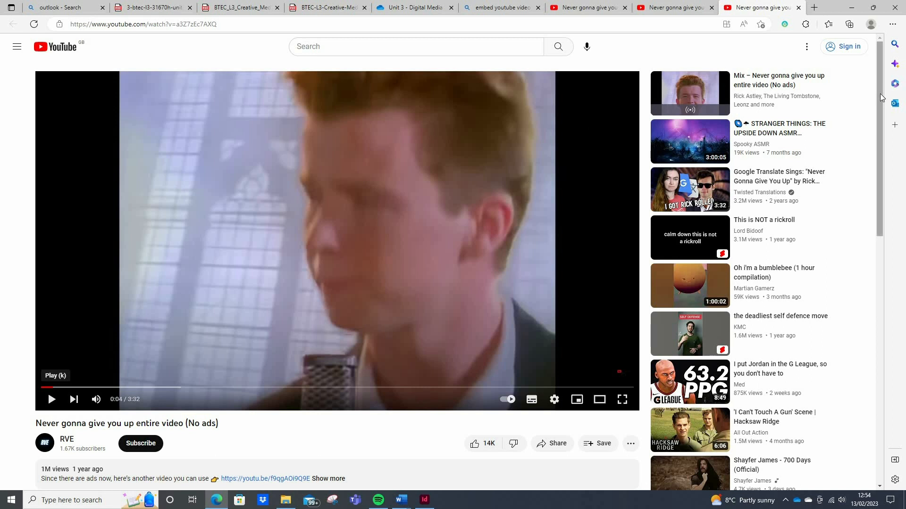
scroll(880, 94, "down", 5)
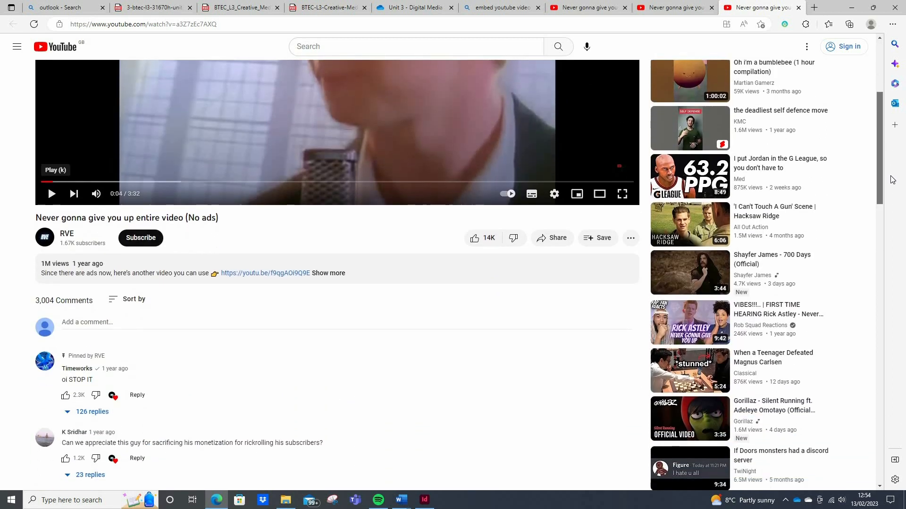
scroll(881, 137, "up", 4)
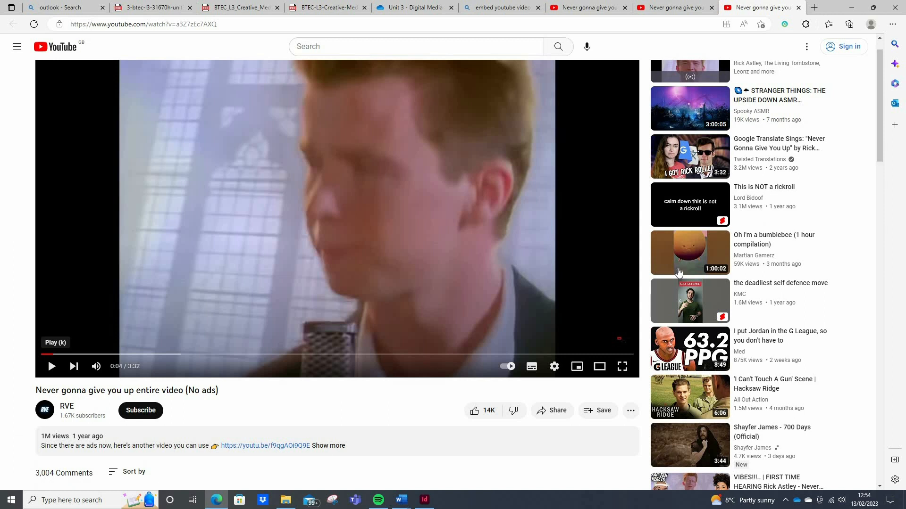
scroll(542, 342, "down", 2)
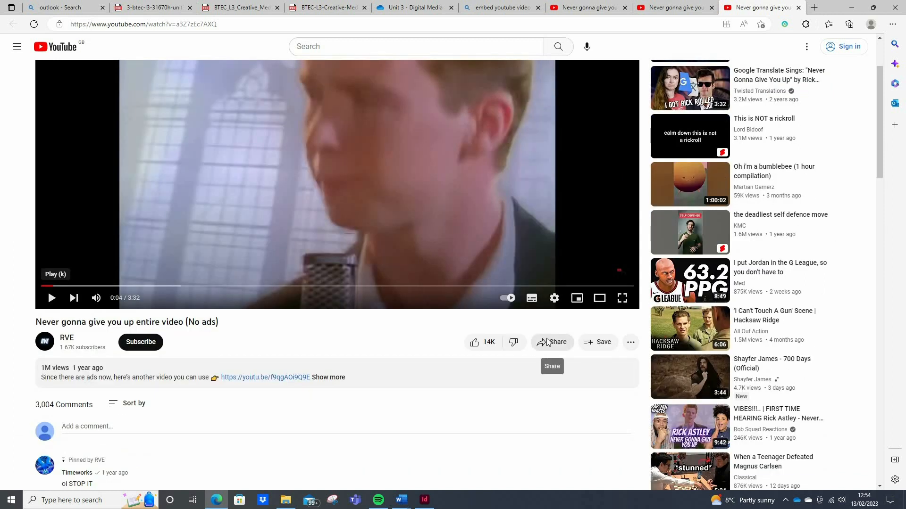
left_click(547, 342)
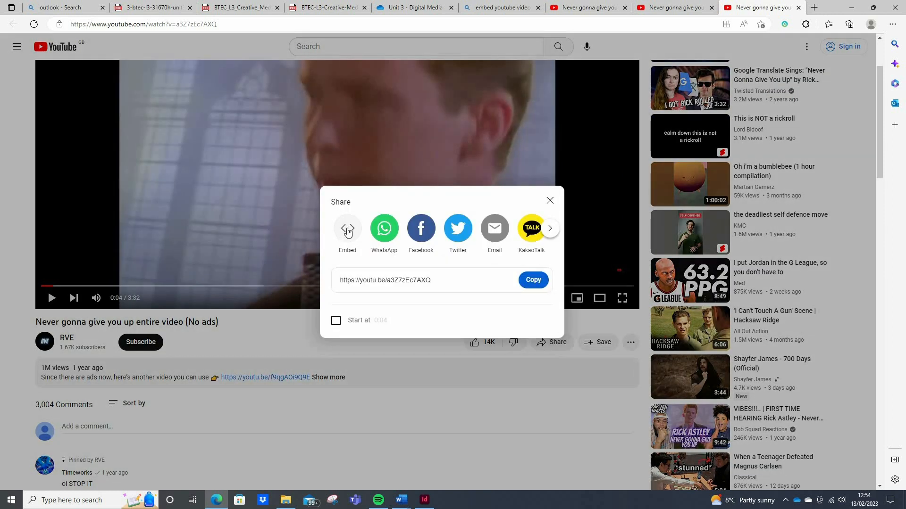
left_click(347, 231)
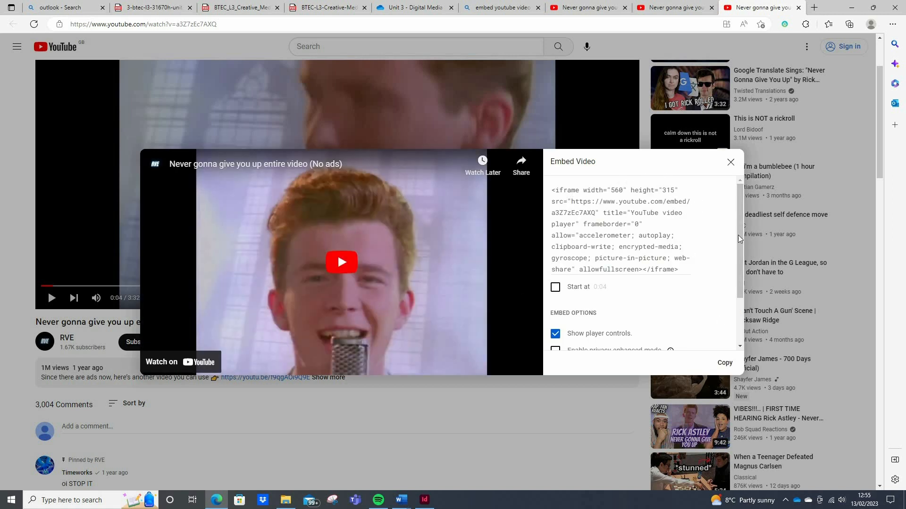
scroll(739, 239, "down", 2)
scroll(739, 239, "up", 2)
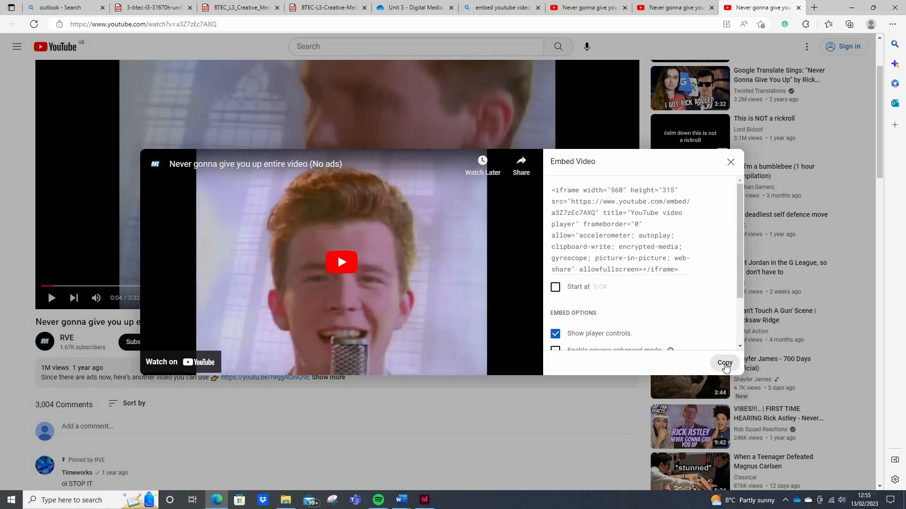
left_click(725, 363)
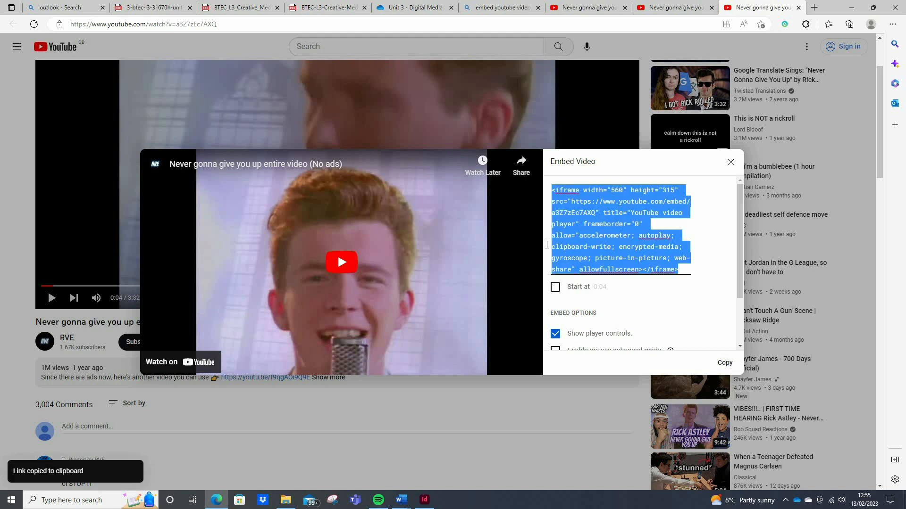
left_click(429, 502)
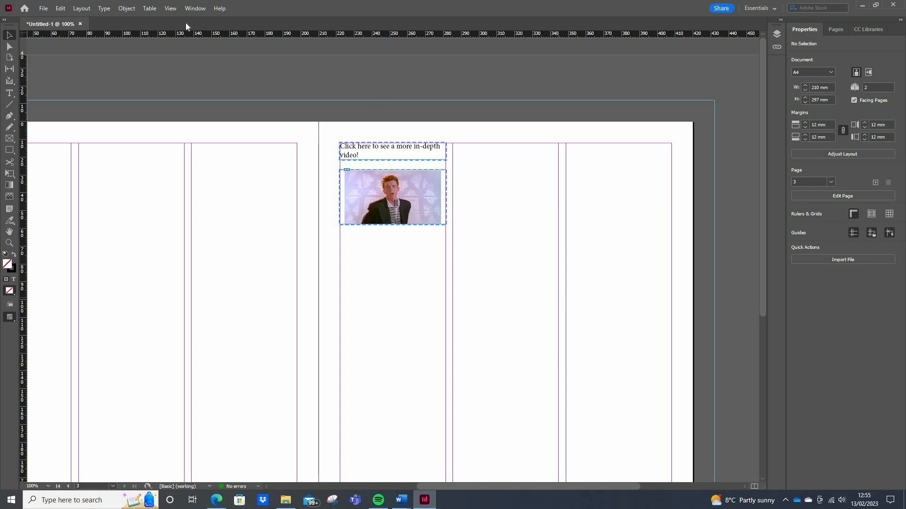
left_click(127, 9)
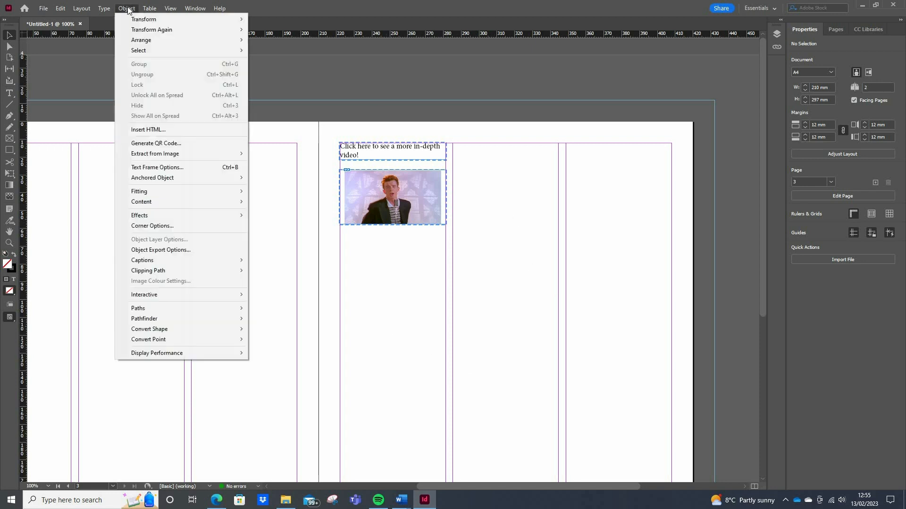
left_click(148, 129)
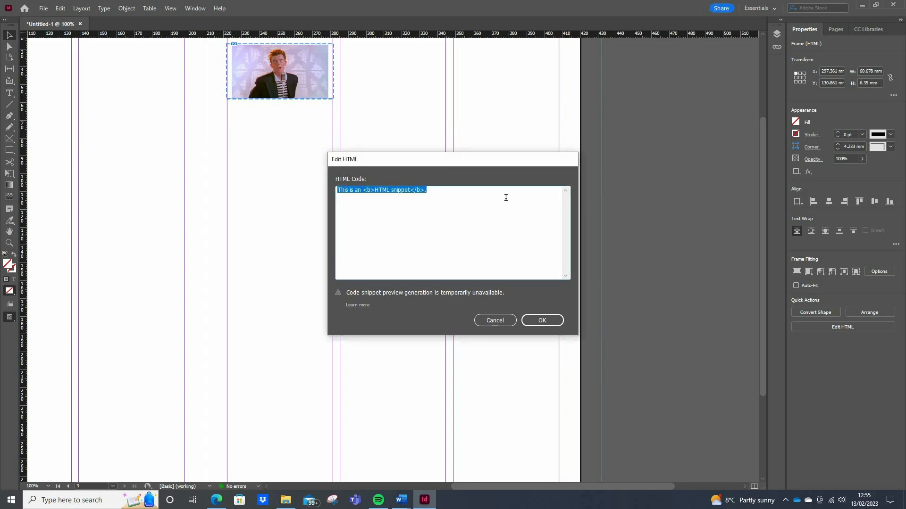
key("ctrl+v")
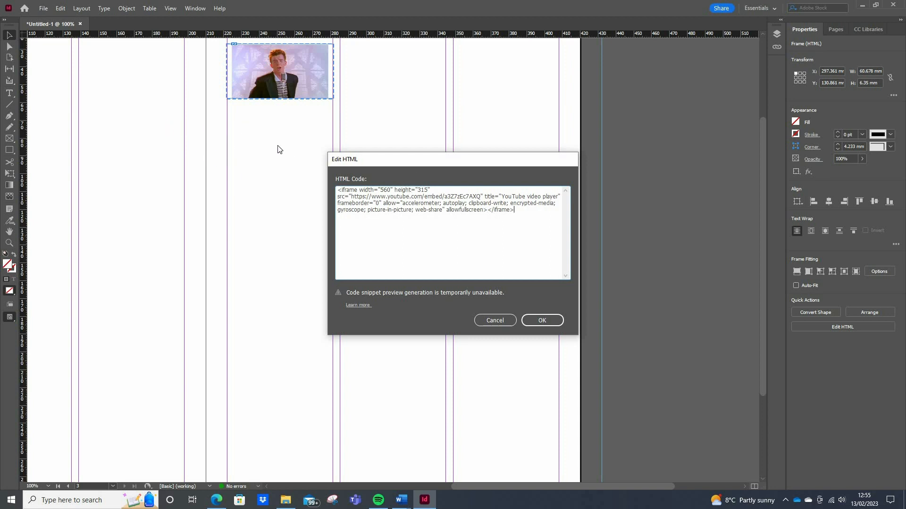
left_click(532, 322)
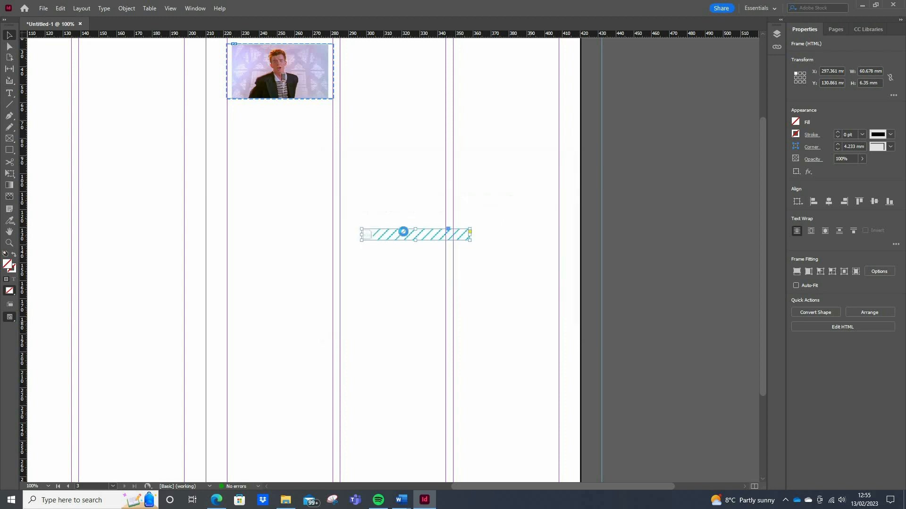
Move the HTML frame below the linked image so its right edge meets the page's right margin, and deselect it.
left_click_drag(517, 233, 408, 123)
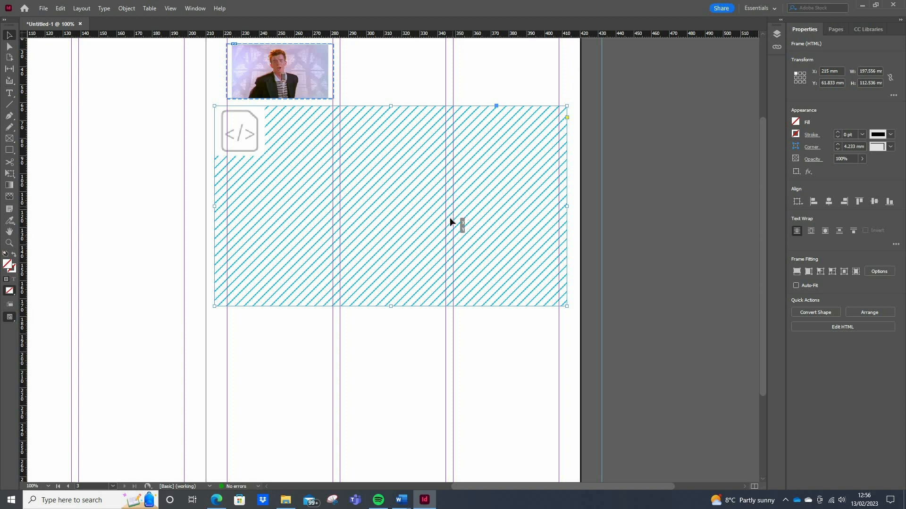
mouse_move(449, 221)
left_mouse_down()
mouse_move(467, 228)
mouse_move(452, 224)
left_mouse_up()
left_click(493, 86)
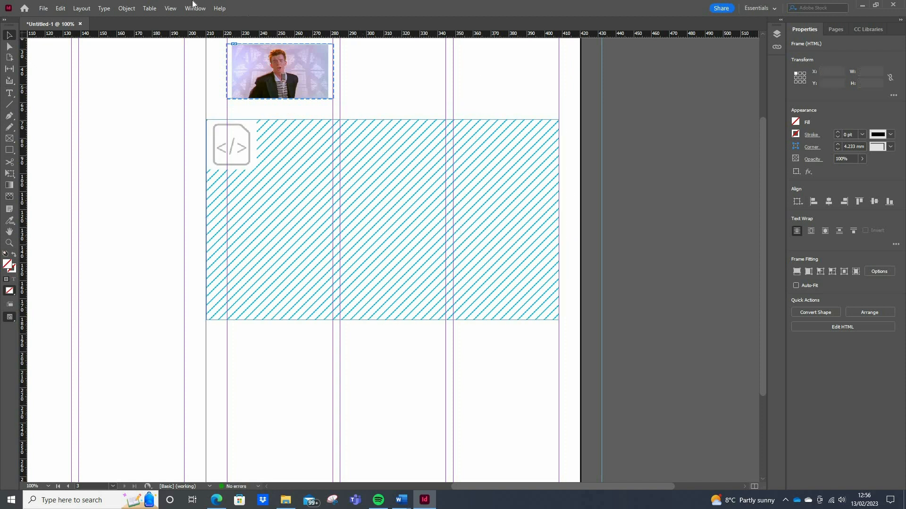
Check the spread's embedded video in an enlarged EPUB Interactivity Preview, and close the preview.
left_click(195, 8)
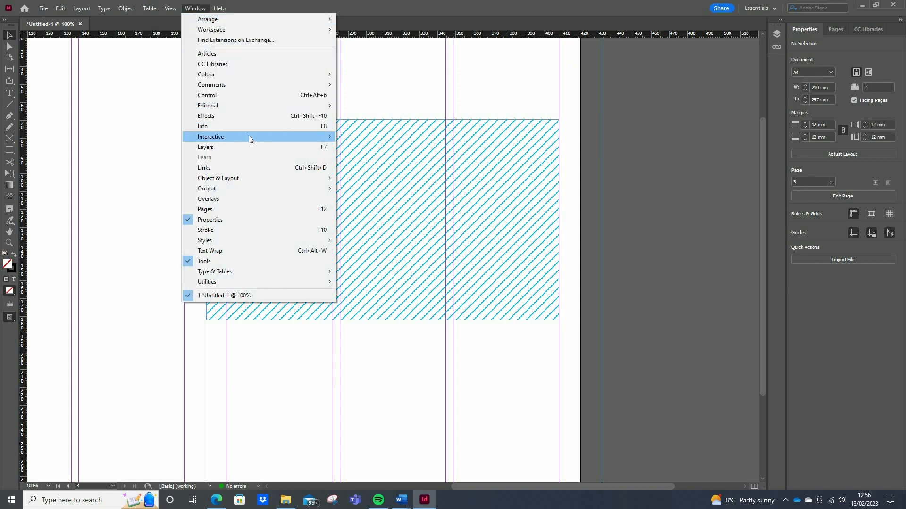
mouse_move(248, 135)
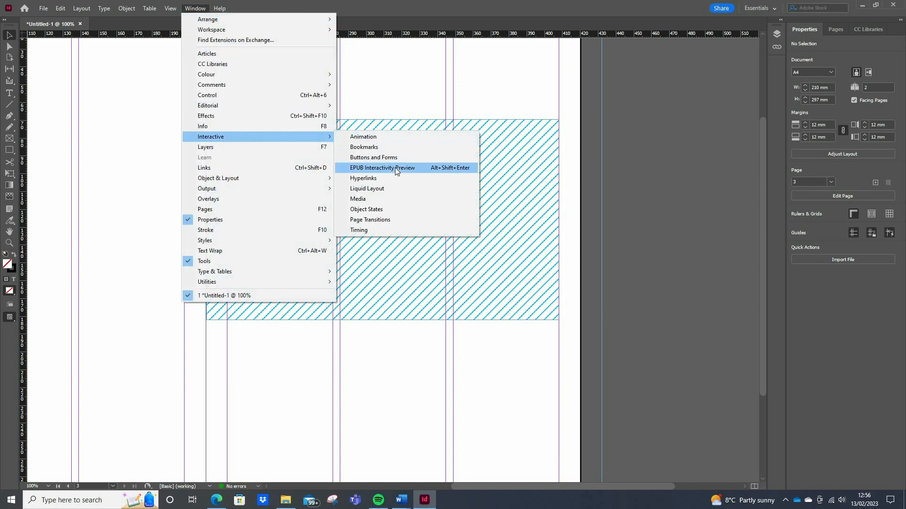
left_click(395, 168)
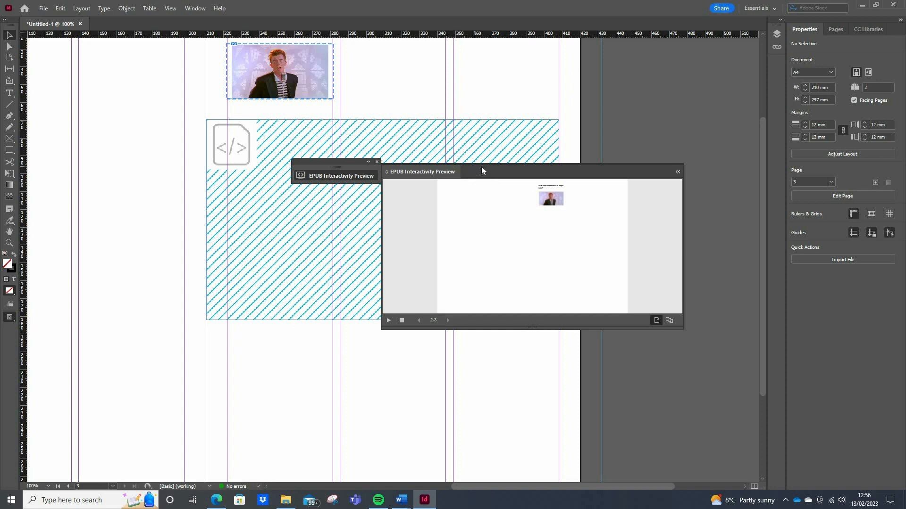
left_click_drag(481, 166, 210, 69)
left_click_drag(419, 232, 545, 309)
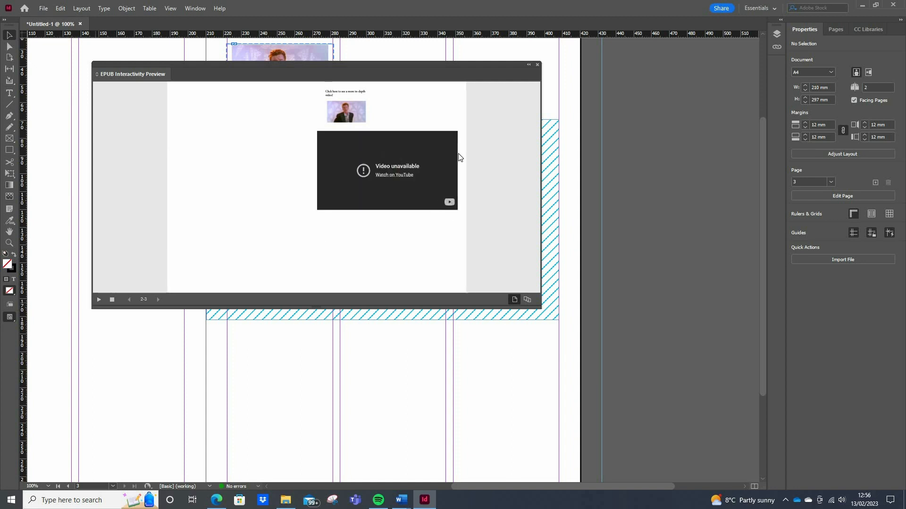
left_click(538, 65)
scroll(309, 163, "up", 3)
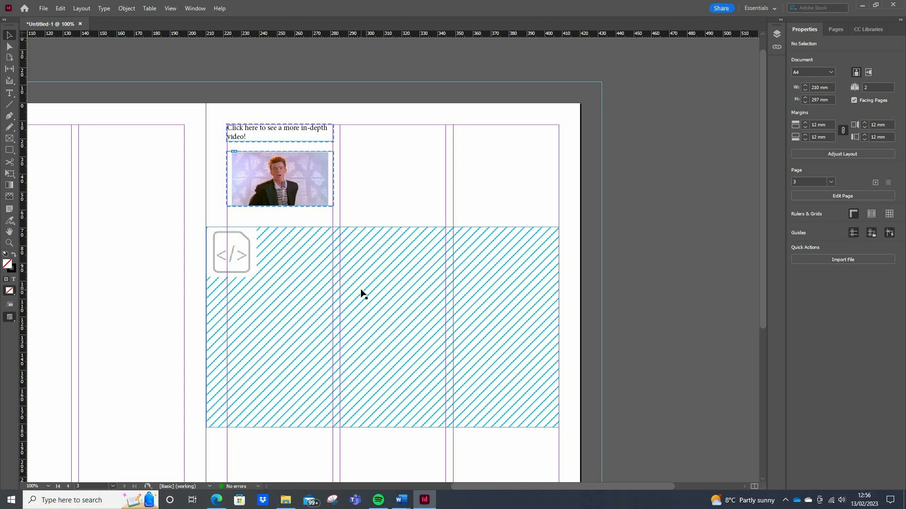
Read the Brief 4: Digital advertising campaign requirements in the past-paper PDF in Edge and return to InDesign.
key("alt+Tab")
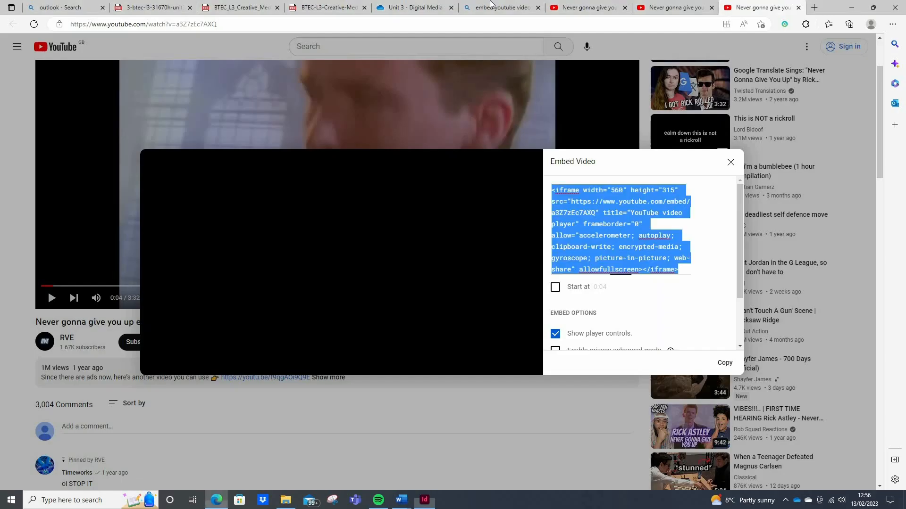
left_click(321, 6)
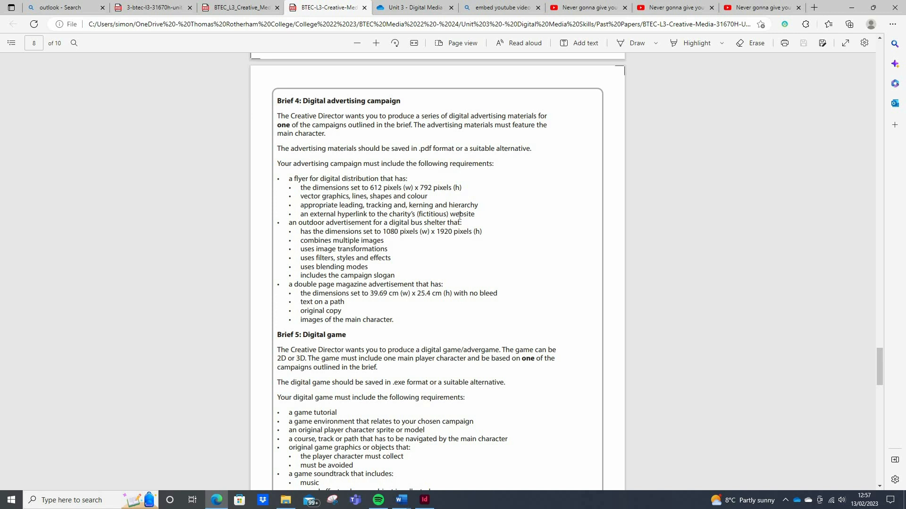
key("alt+Tab")
key("alt+Tab")
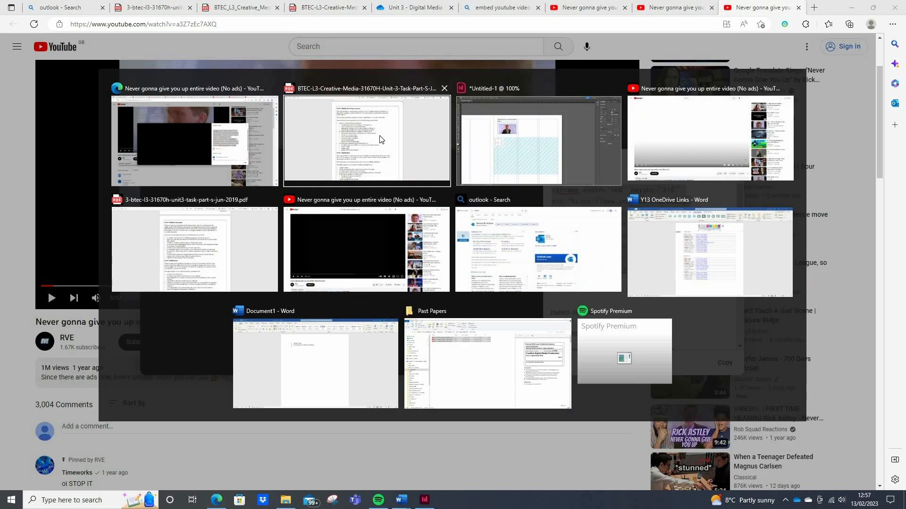
key("alt+Tab")
key("alt+Tab")
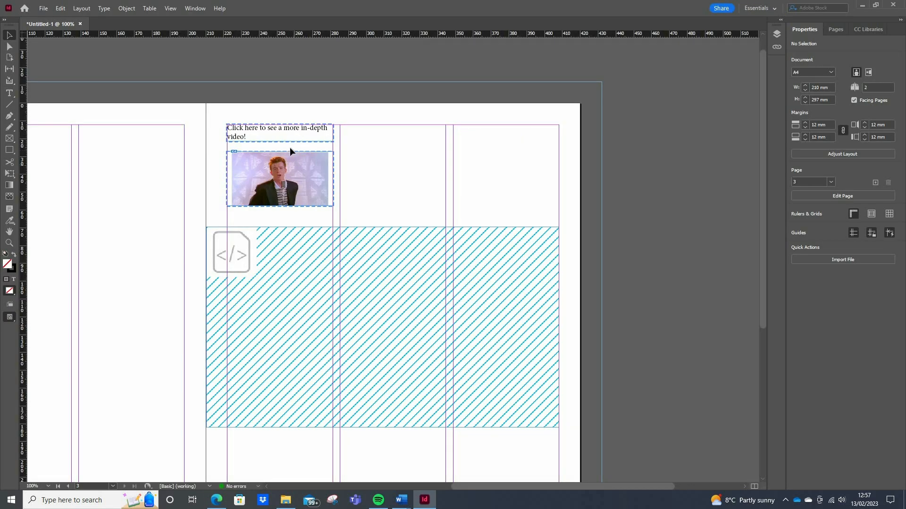
Compare the Brief 4 requirements across the three past-paper PDFs in Edge, focusing on the e-newspaper's embedded video, and return to InDesign.
key("alt+Tab")
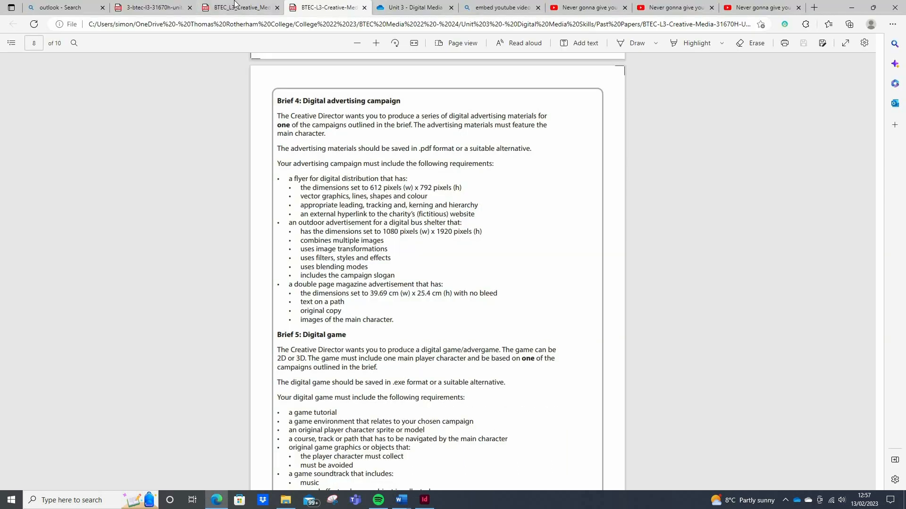
left_click(232, 10)
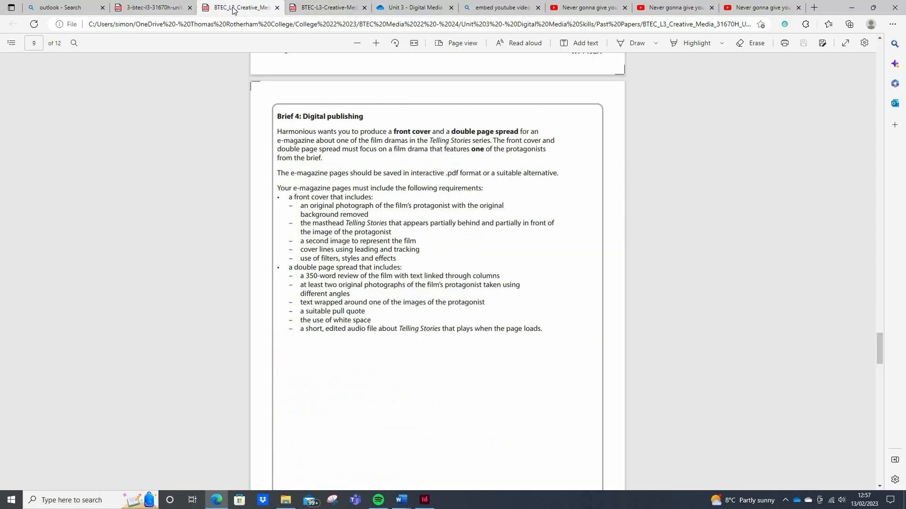
left_click(168, 6)
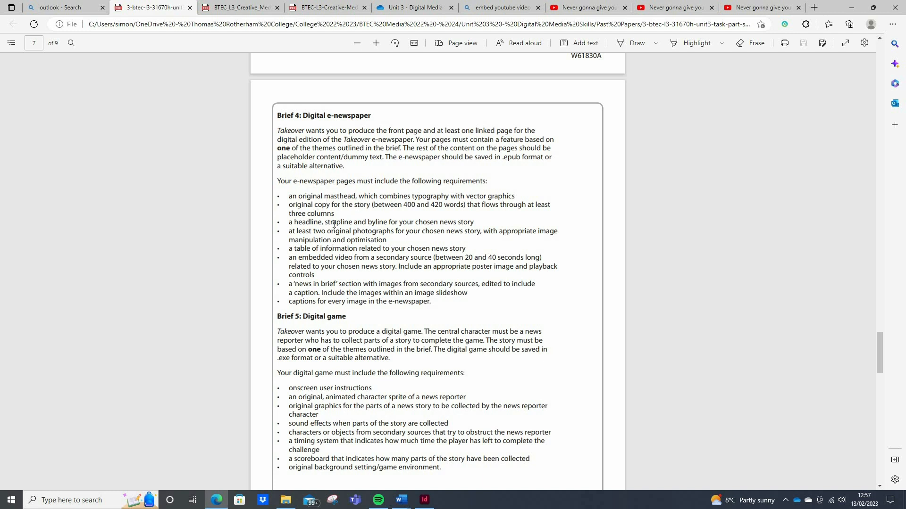
left_click_drag(361, 264, 289, 257)
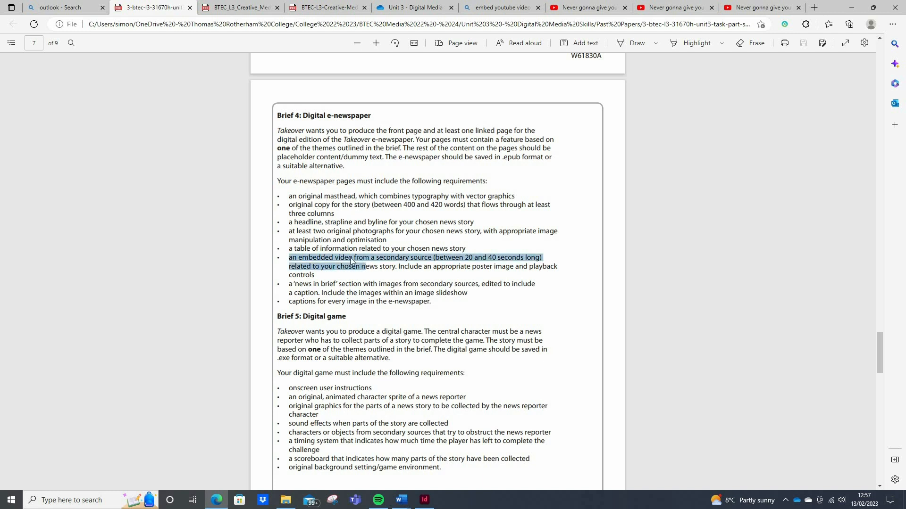
left_click(430, 260)
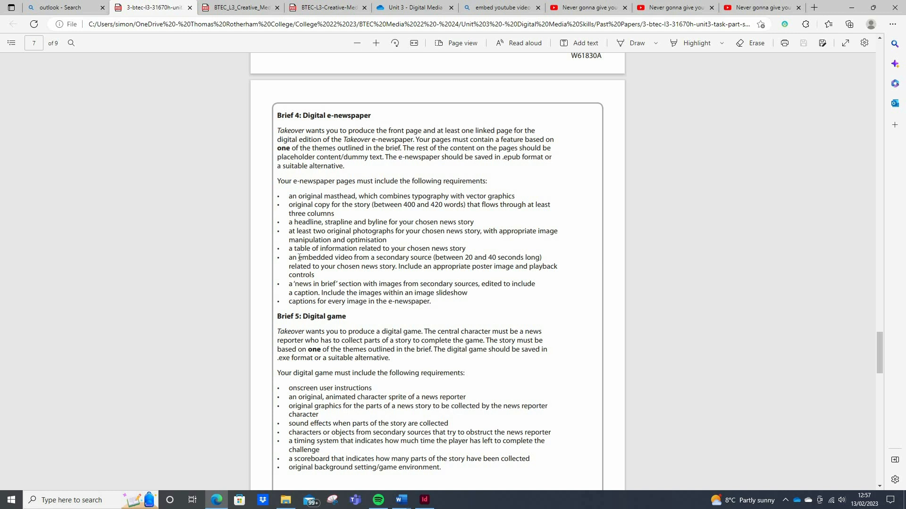
double_click(332, 258)
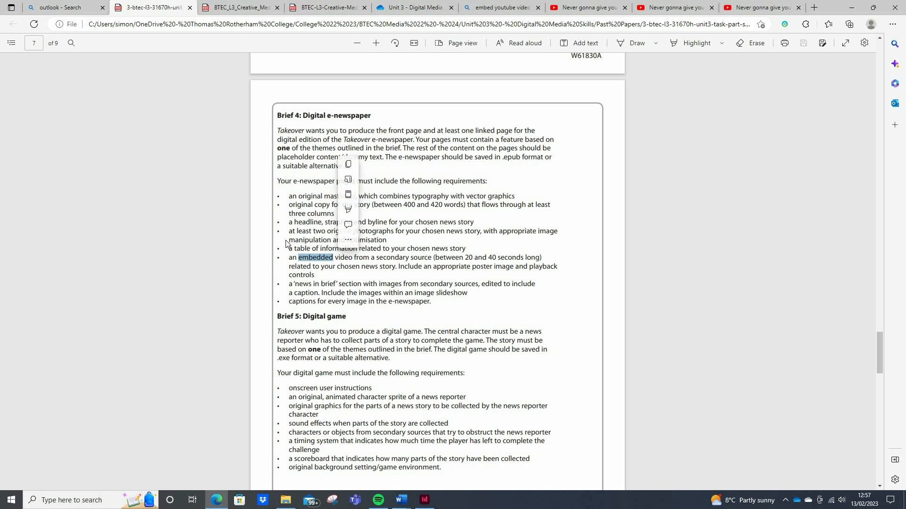
left_click(327, 260)
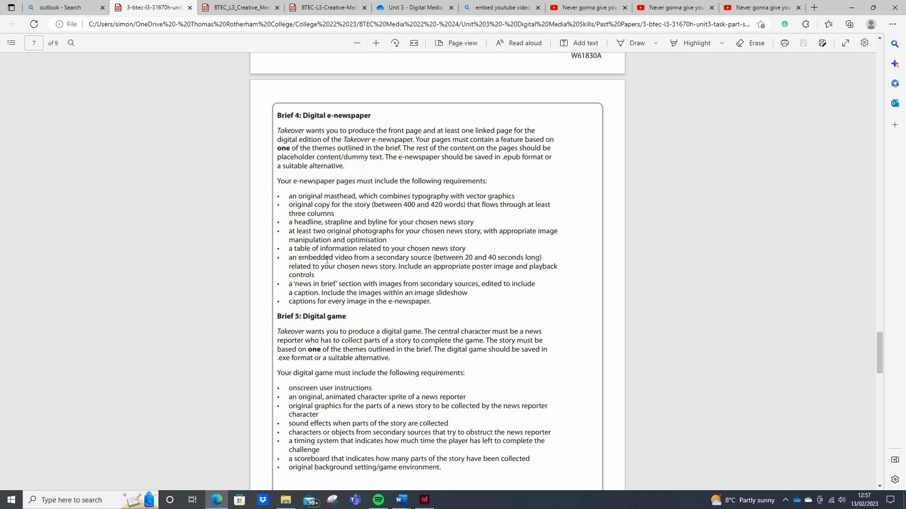
left_click(330, 7)
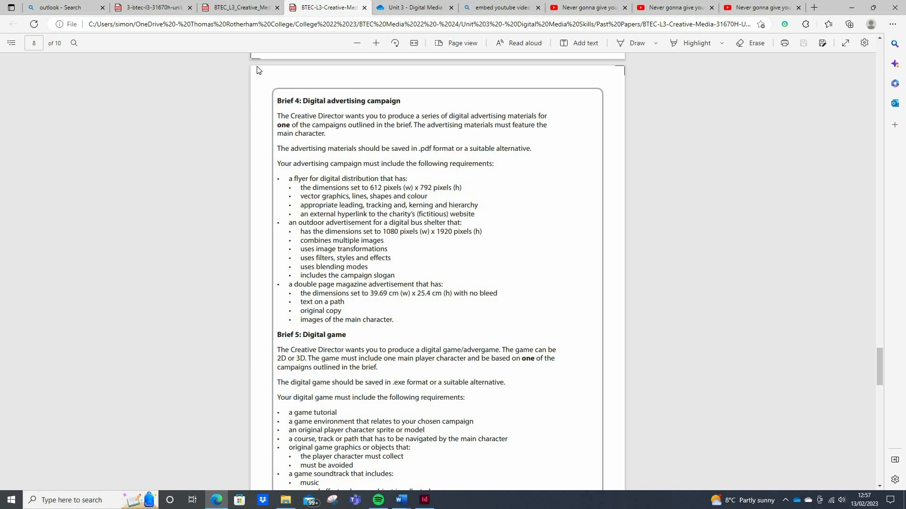
left_click(151, 7)
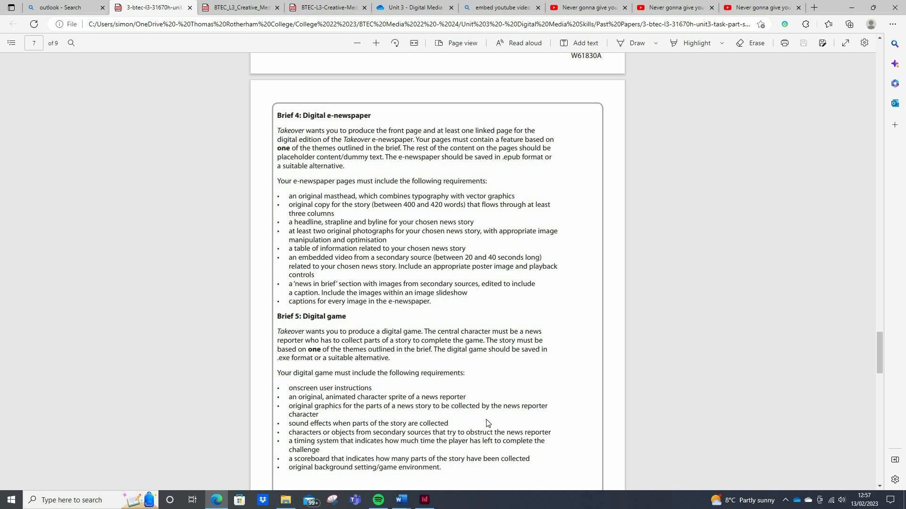
key("alt+Tab")
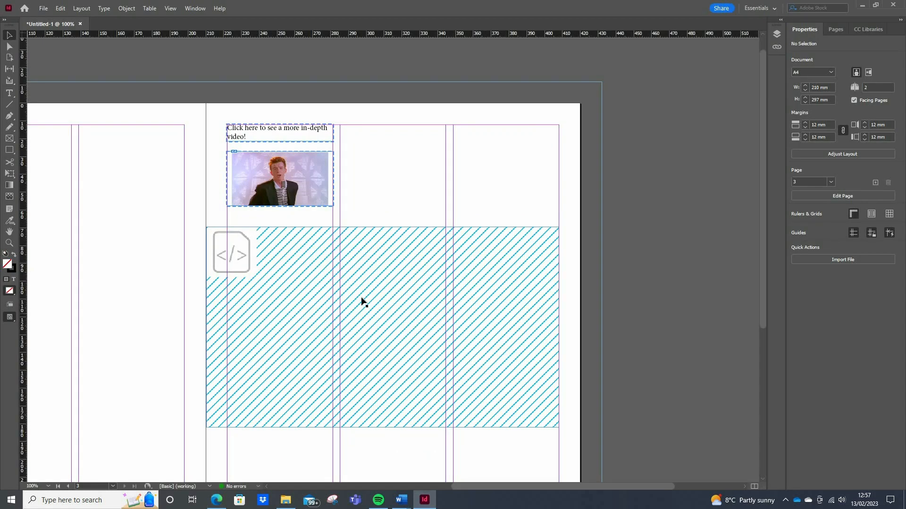